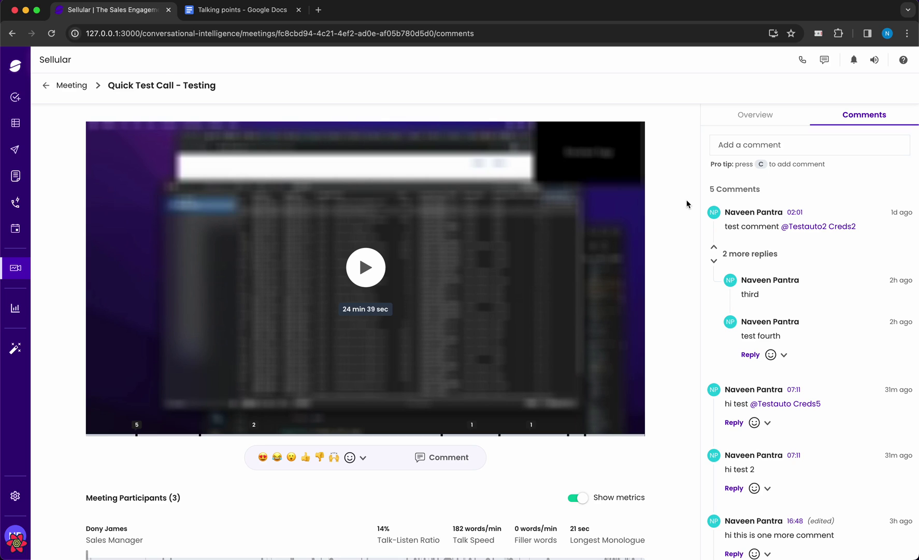
Step: Reload the meeting page and rewind the recording to the start
{"action": "key", "text": "super+r"}
{"action": "scroll", "coordinate": [359, 253], "scroll_direction": "down", "scroll_amount": 5}
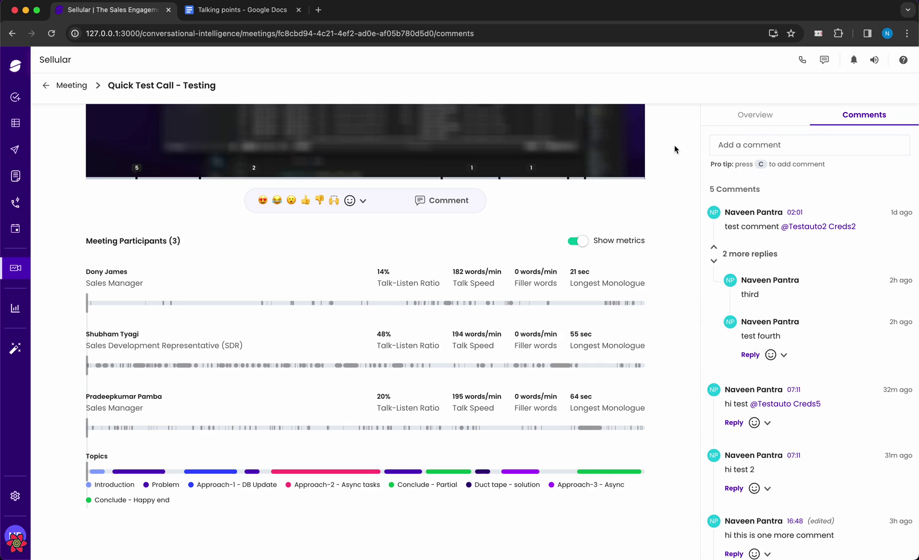
{"action": "scroll", "coordinate": [674, 149], "scroll_direction": "up", "scroll_amount": 5}
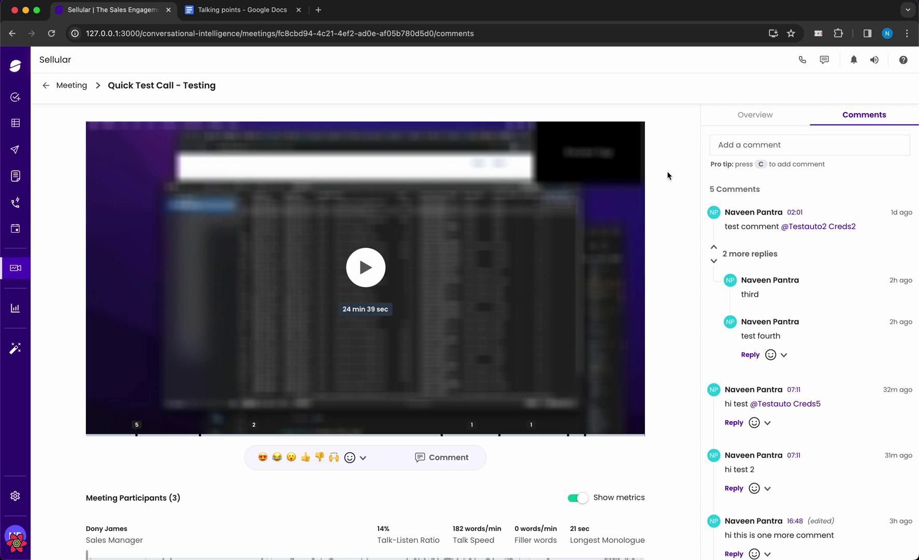
{"action": "mouse_move", "coordinate": [482, 287]}
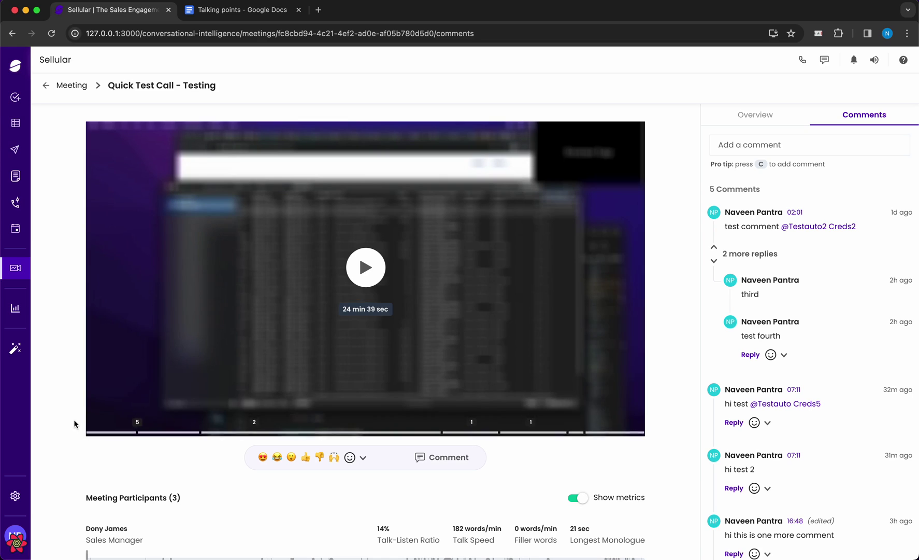
{"action": "left_click", "coordinate": [130, 418]}
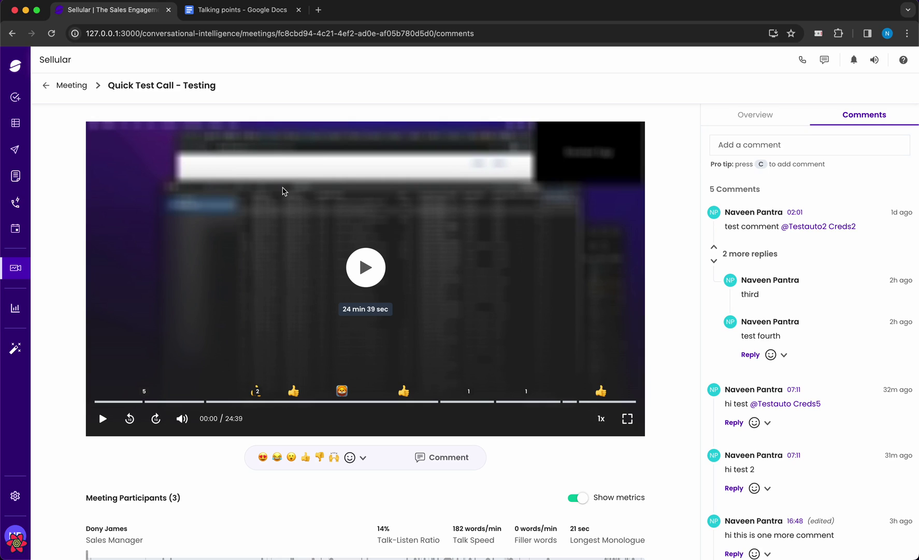
Step: Play the recording, skip ahead, turn the volume down to mute, and pause at 01:50
{"action": "left_click", "coordinate": [283, 191]}
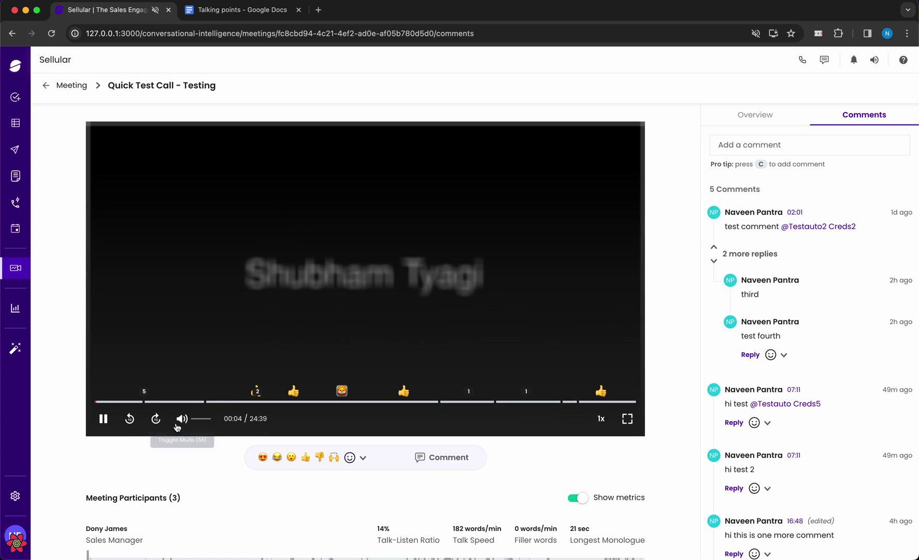
{"action": "left_click", "coordinate": [128, 423]}
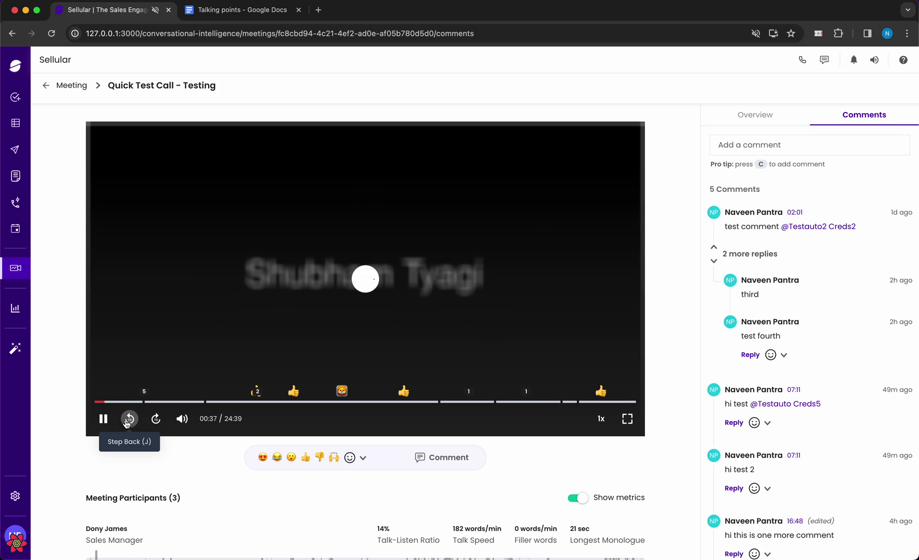
{"action": "mouse_move", "coordinate": [185, 426]}
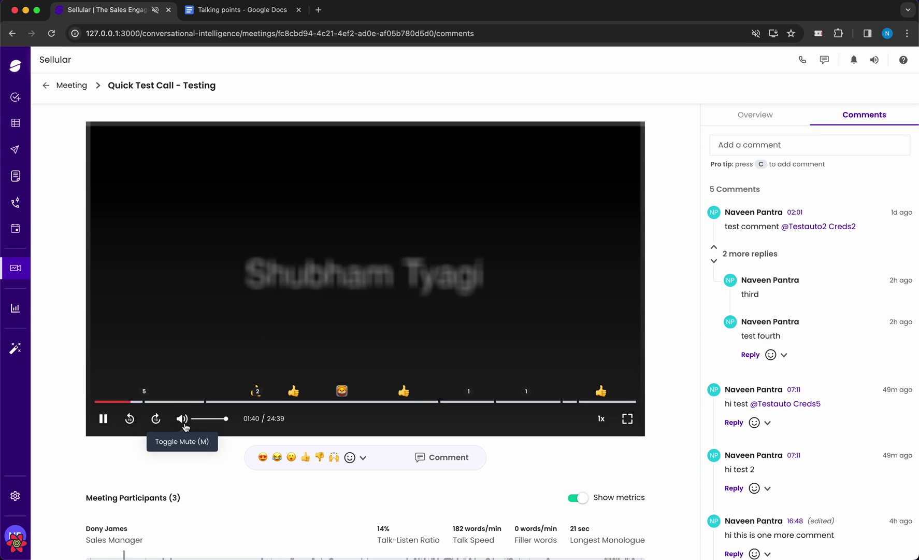
{"action": "left_click", "coordinate": [205, 419]}
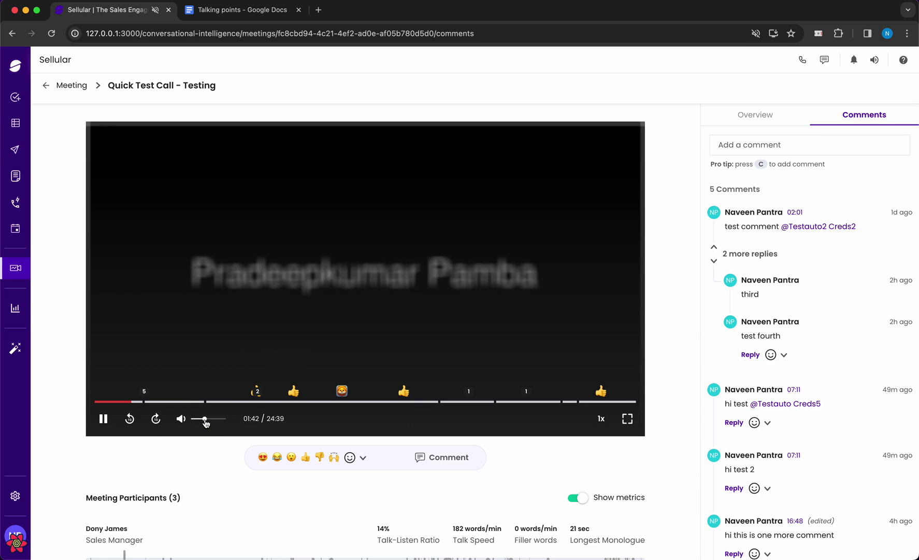
{"action": "left_click", "coordinate": [198, 419]}
{"action": "left_click", "coordinate": [181, 419]}
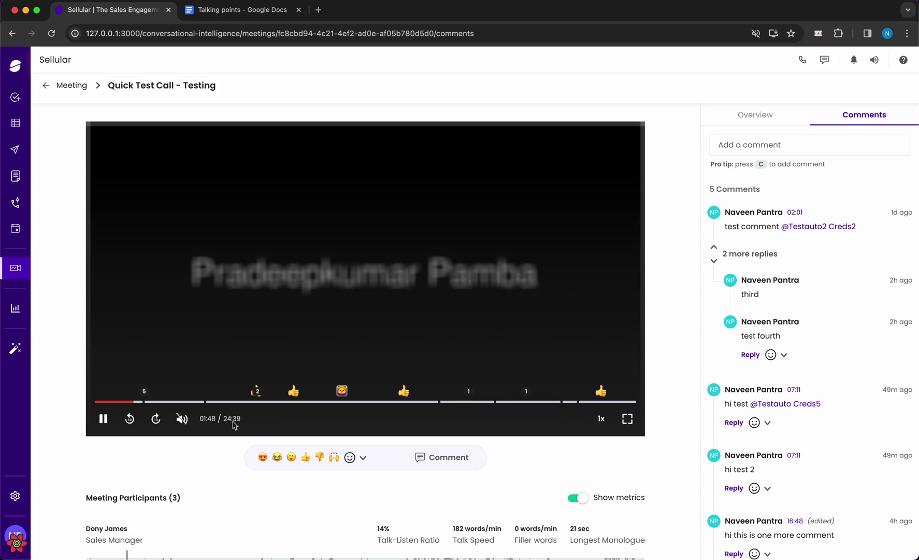
{"action": "key", "text": "space"}
Step: Try 1.2x and 0.8x playback speeds, ending back at 1x
{"action": "left_click", "coordinate": [600, 418]}
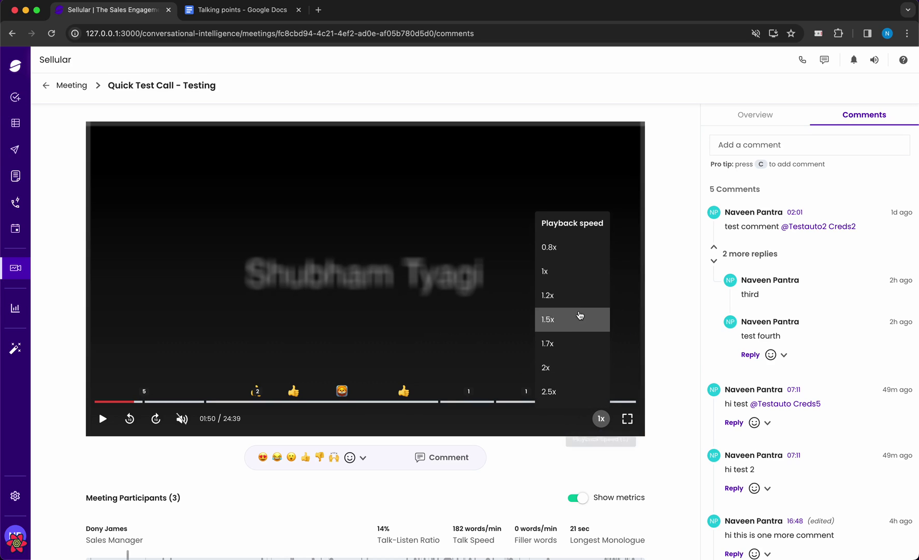
{"action": "left_click", "coordinate": [579, 307]}
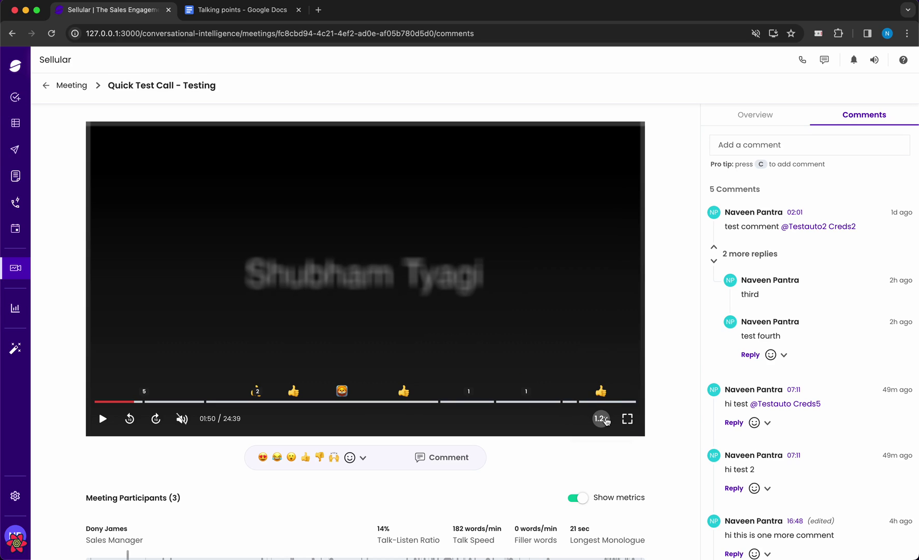
{"action": "left_click", "coordinate": [601, 419]}
{"action": "left_click", "coordinate": [605, 418]}
{"action": "key", "text": "shift+comma"}
{"action": "key", "text": "shift+period"}
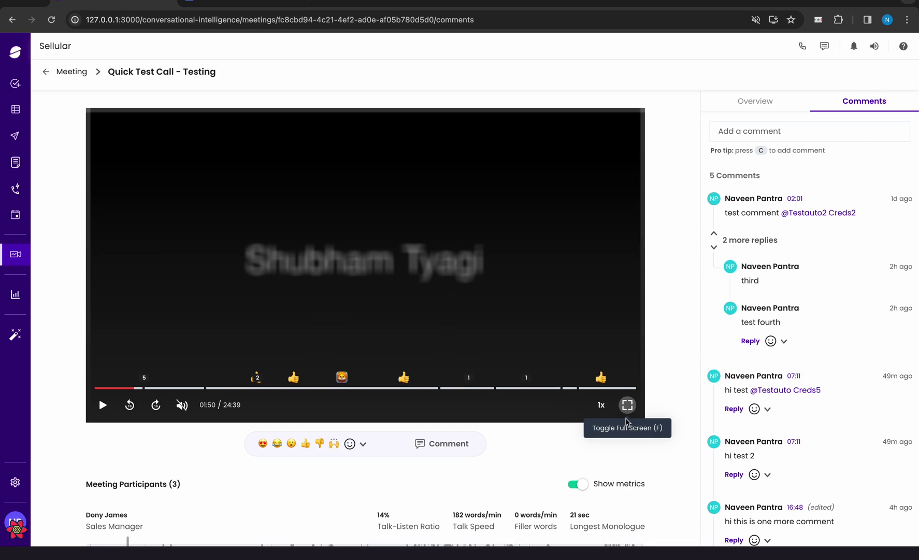
Step: Toggle full-screen video on and off twice
{"action": "left_click", "coordinate": [627, 419]}
{"action": "key", "text": "Escape"}
{"action": "left_click", "coordinate": [627, 421]}
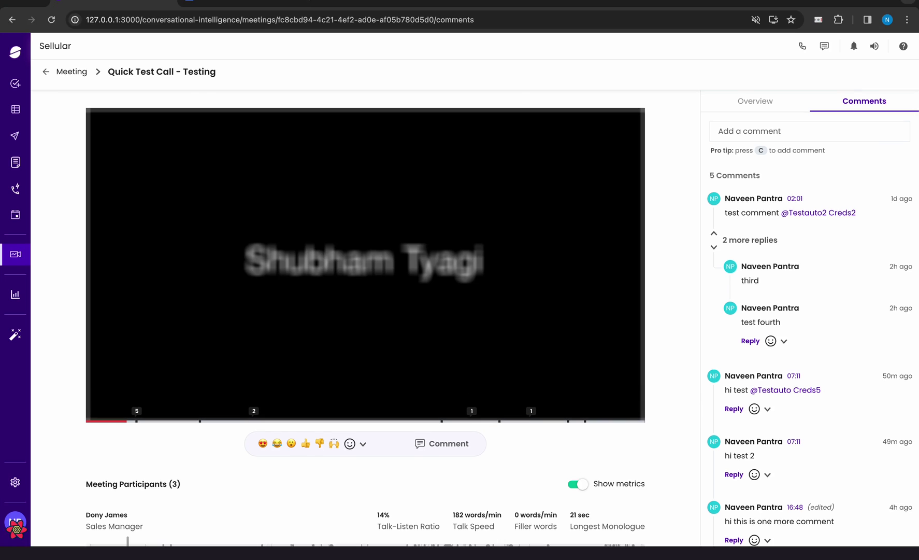
{"action": "key", "text": "Escape"}
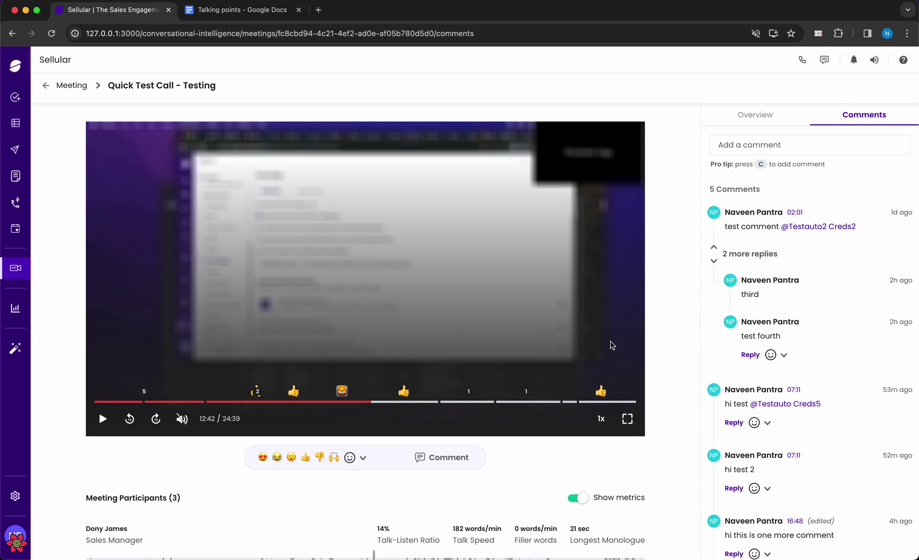
Step: Play the video full screen, then return to the meeting page and pause at 13:01
{"action": "double_click", "coordinate": [611, 344]}
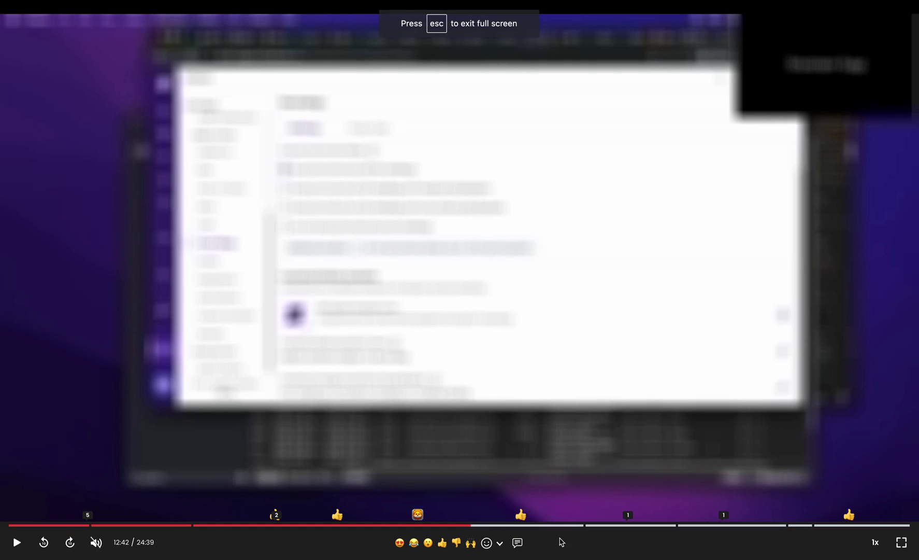
{"action": "left_click", "coordinate": [539, 404]}
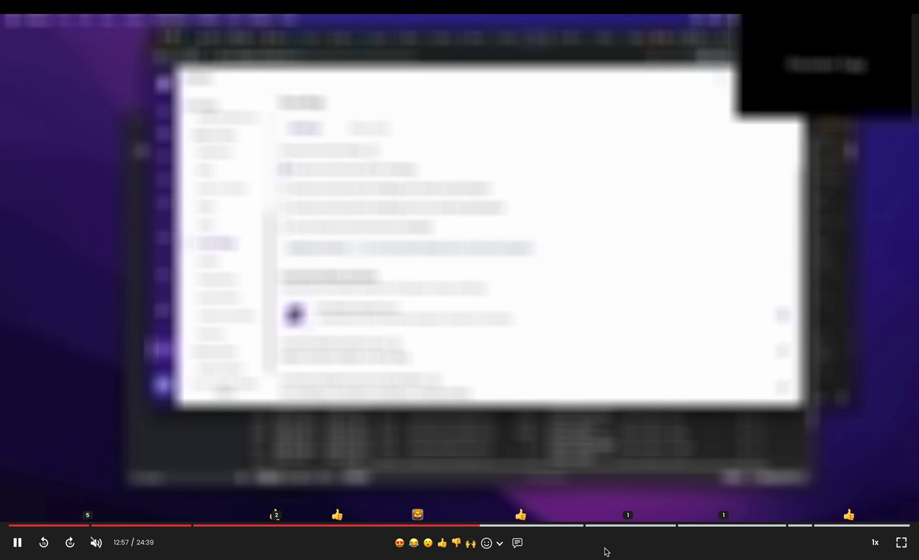
{"action": "key", "text": "Escape"}
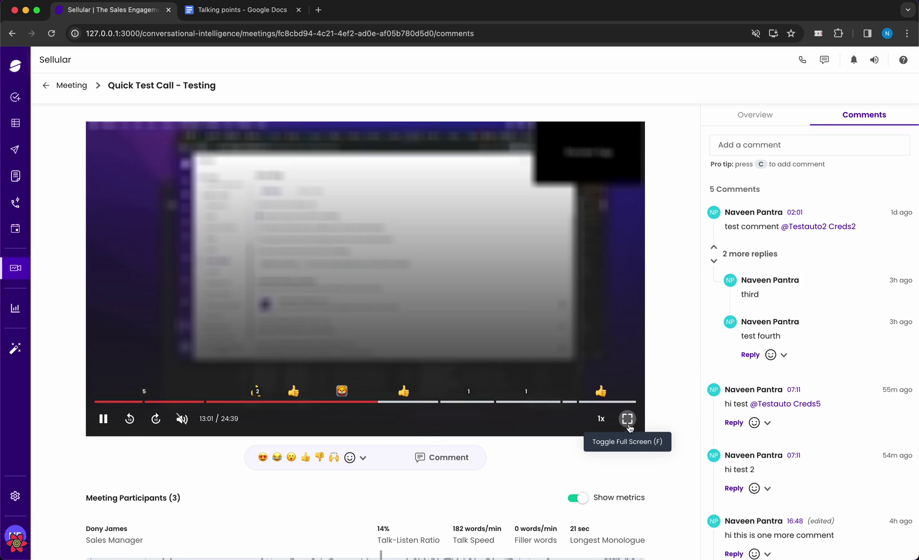
{"action": "key", "text": "space"}
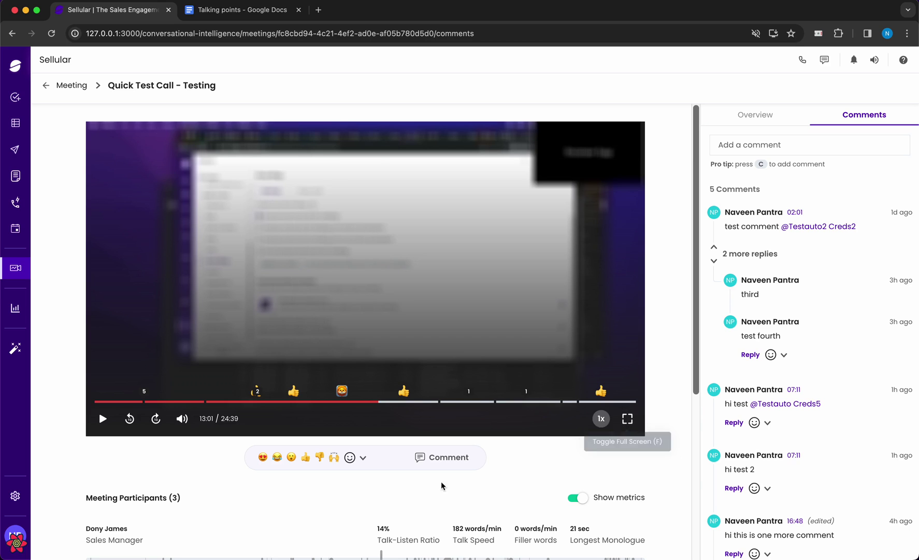
Step: Jump around the recording via the seek bar and participant timelines, starting at 13:33
{"action": "scroll", "coordinate": [431, 490], "scroll_direction": "down", "scroll_amount": 5}
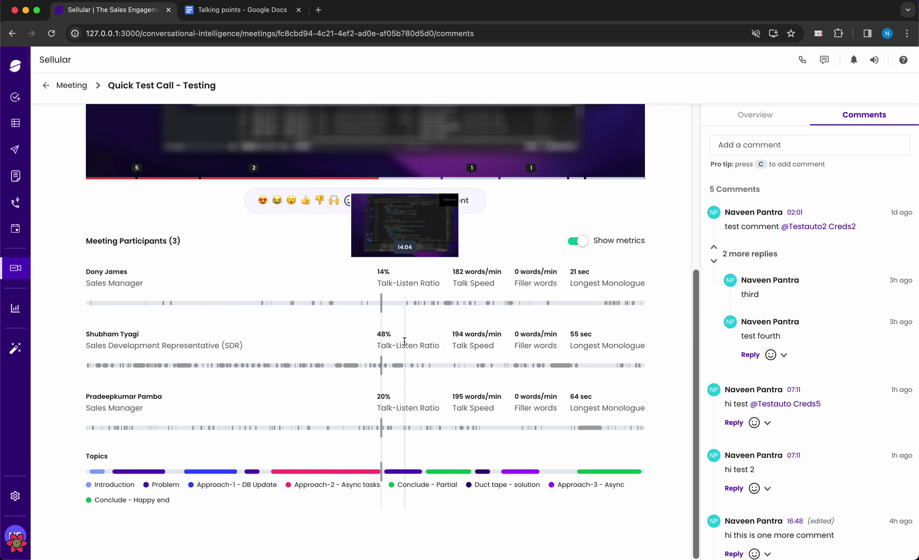
{"action": "scroll", "coordinate": [262, 352], "scroll_direction": "up", "scroll_amount": 1}
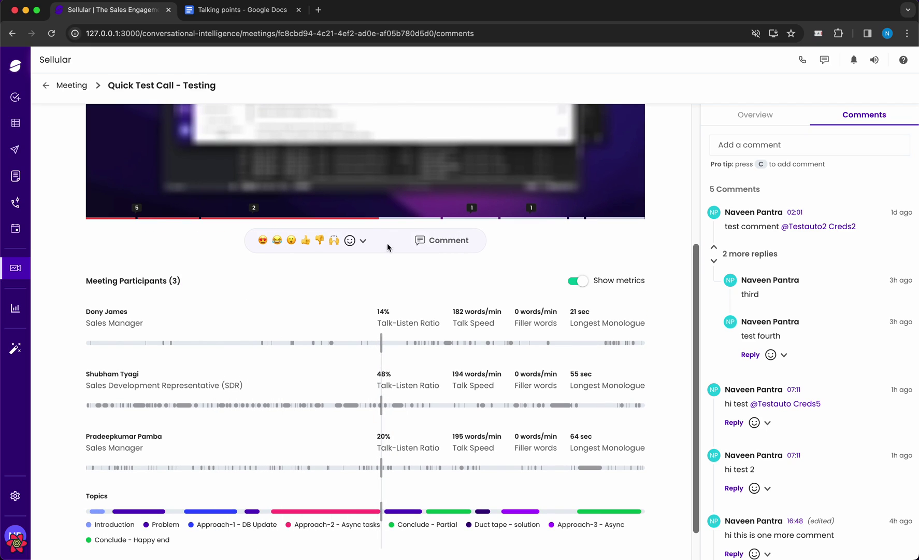
{"action": "left_click", "coordinate": [392, 184]}
{"action": "left_click", "coordinate": [446, 184]}
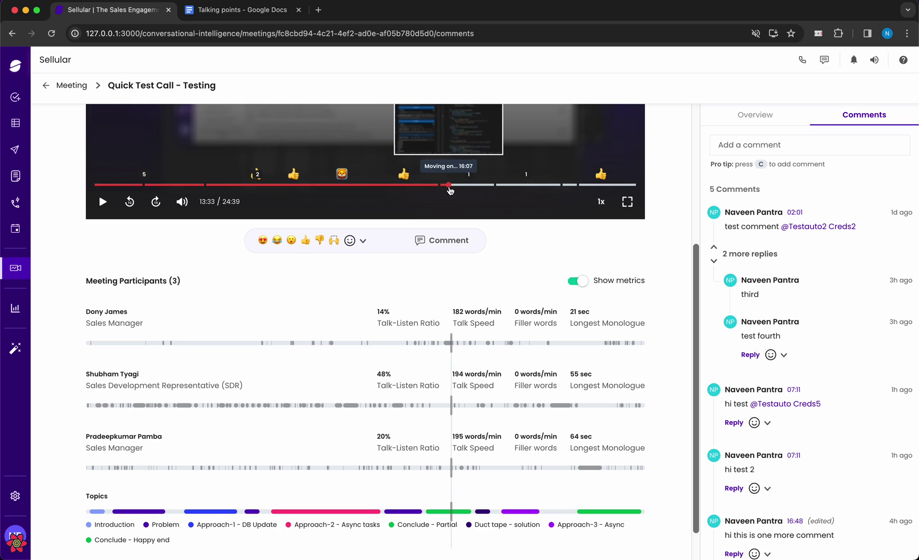
{"action": "left_click", "coordinate": [541, 185]}
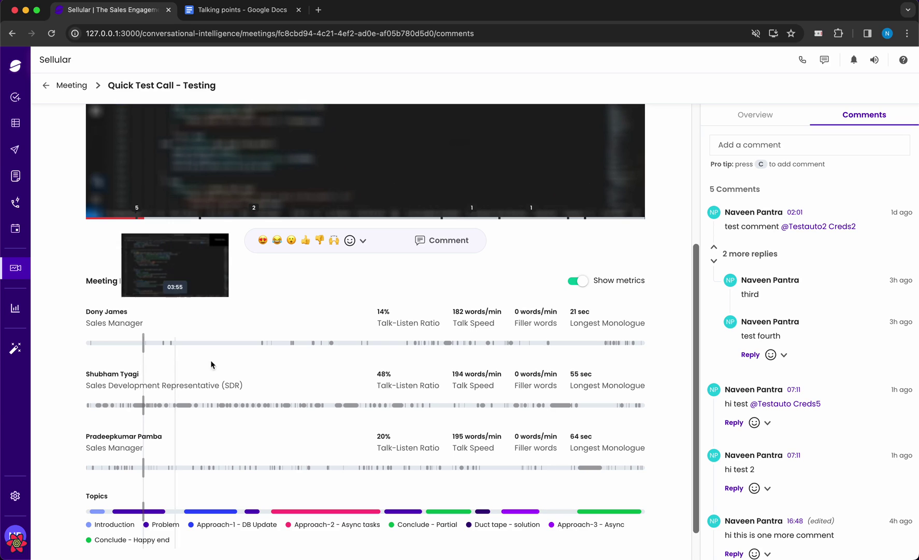
{"action": "left_click", "coordinate": [482, 342]}
{"action": "left_click", "coordinate": [578, 352]}
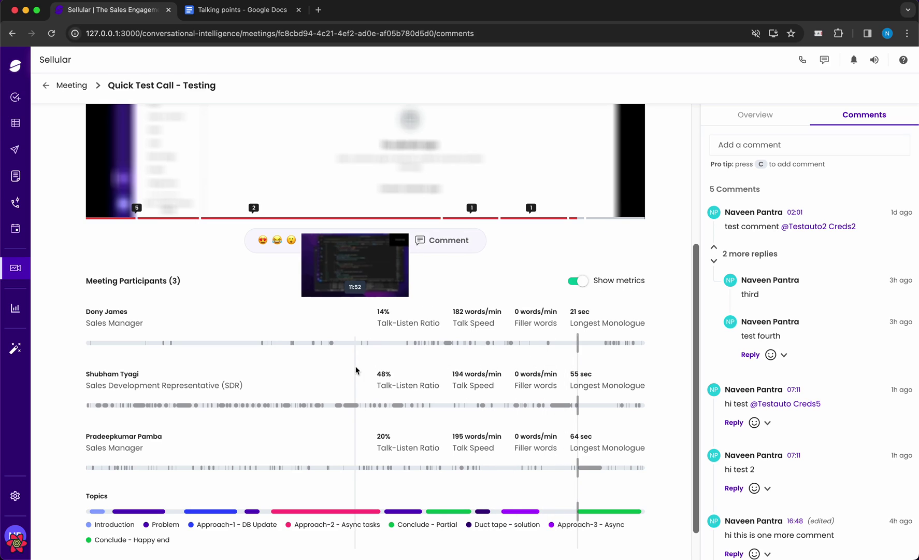
{"action": "left_click", "coordinate": [243, 370]}
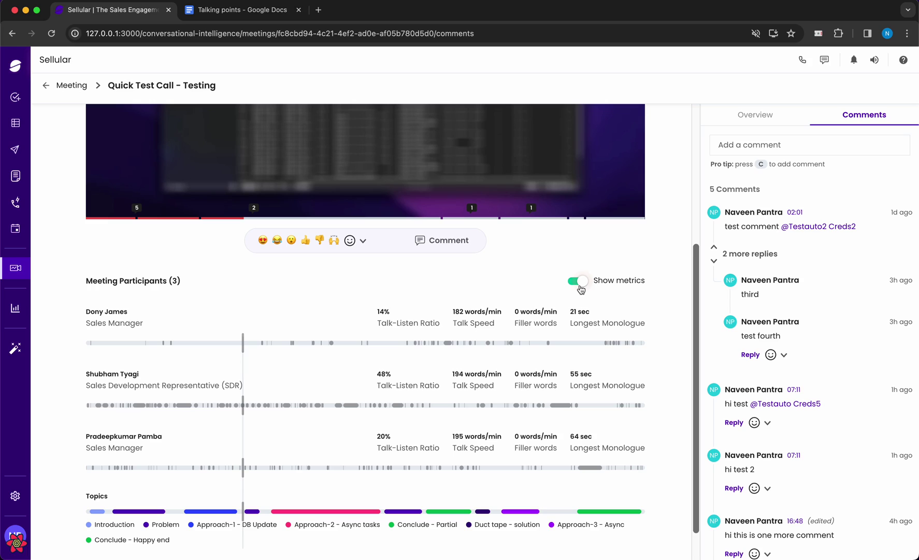
Step: Hide and re-show participant talk metrics, then jump back to about 02:15
{"action": "left_click", "coordinate": [578, 282]}
{"action": "left_click", "coordinate": [581, 288]}
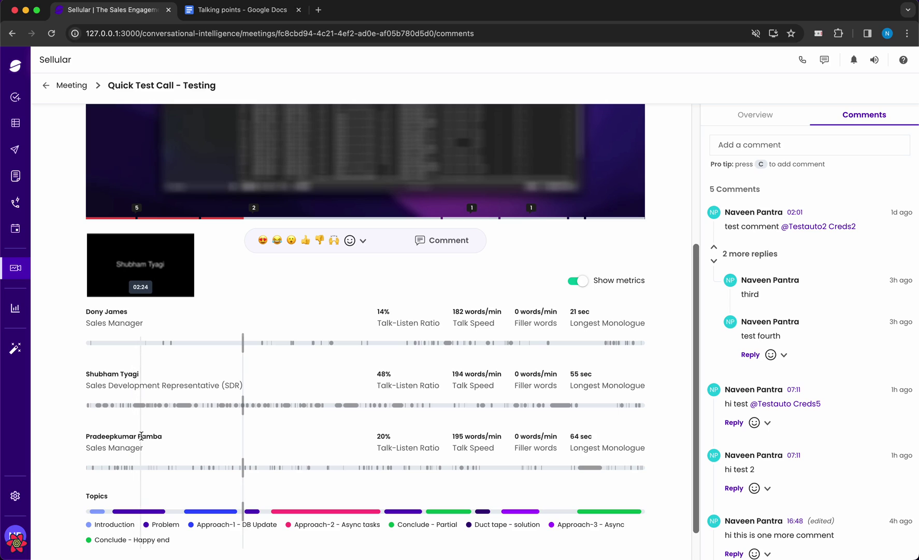
{"action": "left_click", "coordinate": [139, 407]}
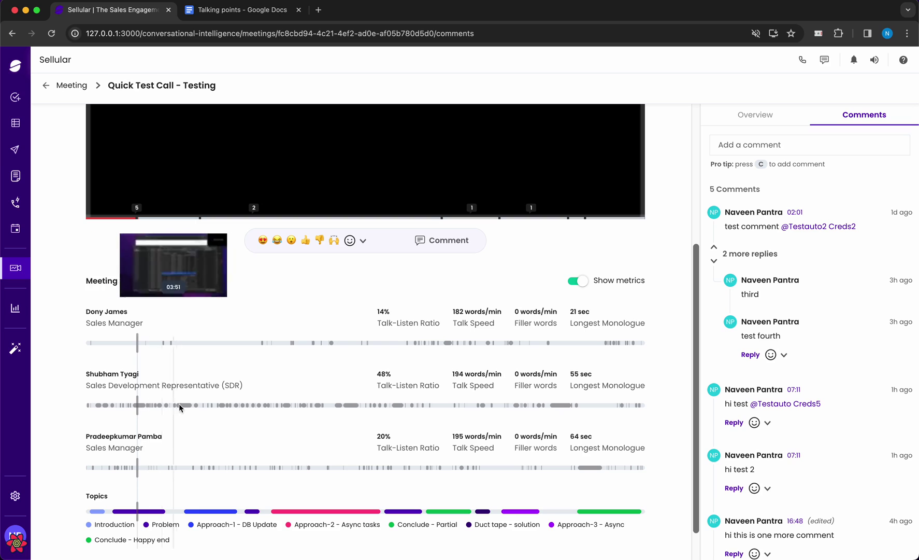
Step: Seek via the Topics bar to Problem, Approach-1, Approach-2 and the 13:10 section
{"action": "scroll", "coordinate": [186, 396], "scroll_direction": "up", "scroll_amount": 5}
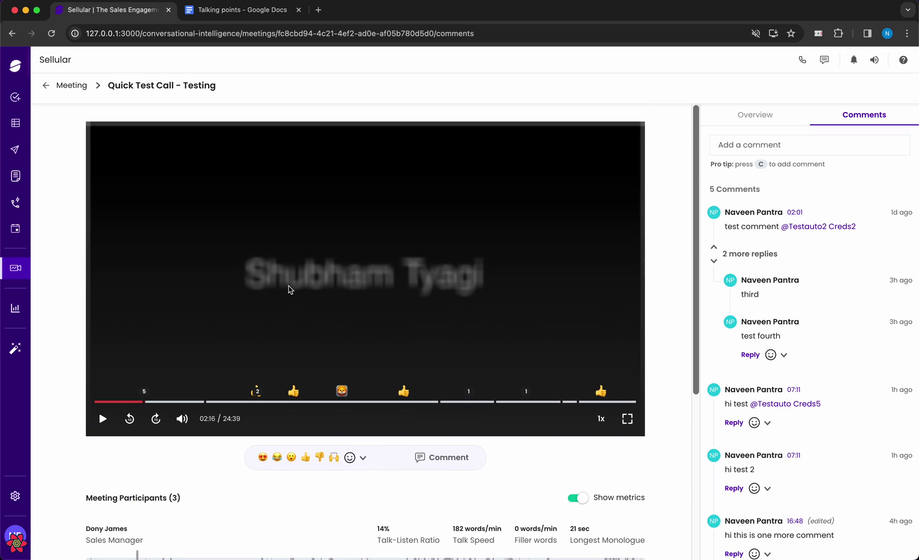
{"action": "scroll", "coordinate": [295, 300], "scroll_direction": "down", "scroll_amount": 3}
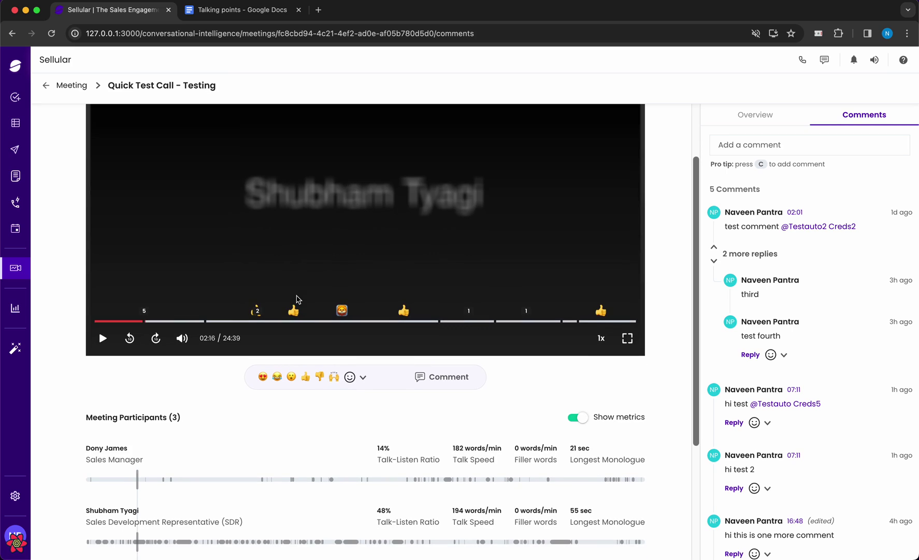
{"action": "scroll", "coordinate": [176, 461], "scroll_direction": "down", "scroll_amount": 3}
{"action": "scroll", "coordinate": [195, 458], "scroll_direction": "down", "scroll_amount": 2}
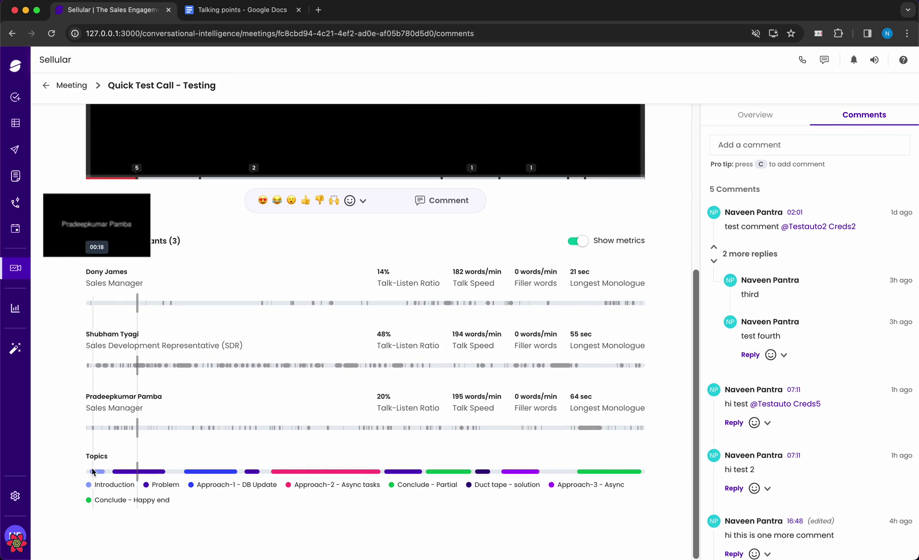
{"action": "mouse_move", "coordinate": [136, 503]}
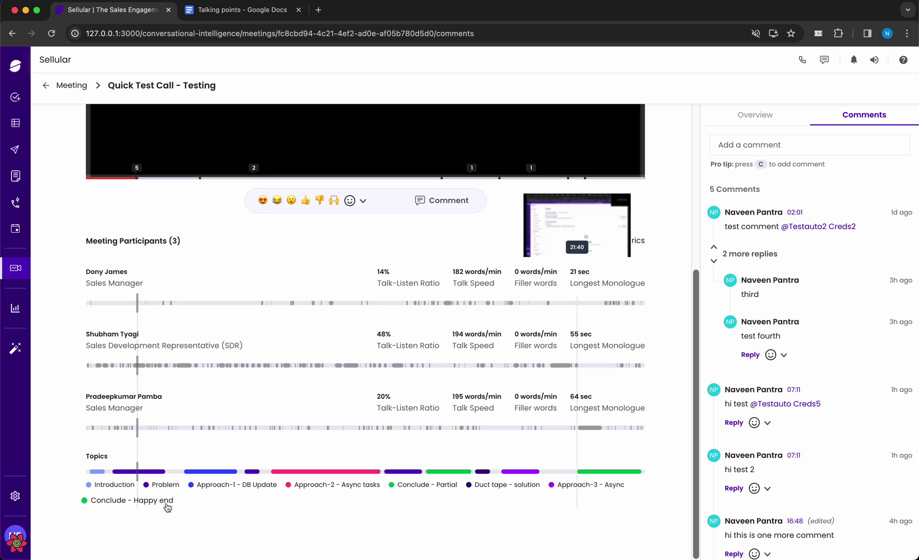
{"action": "scroll", "coordinate": [211, 383], "scroll_direction": "up", "scroll_amount": 5}
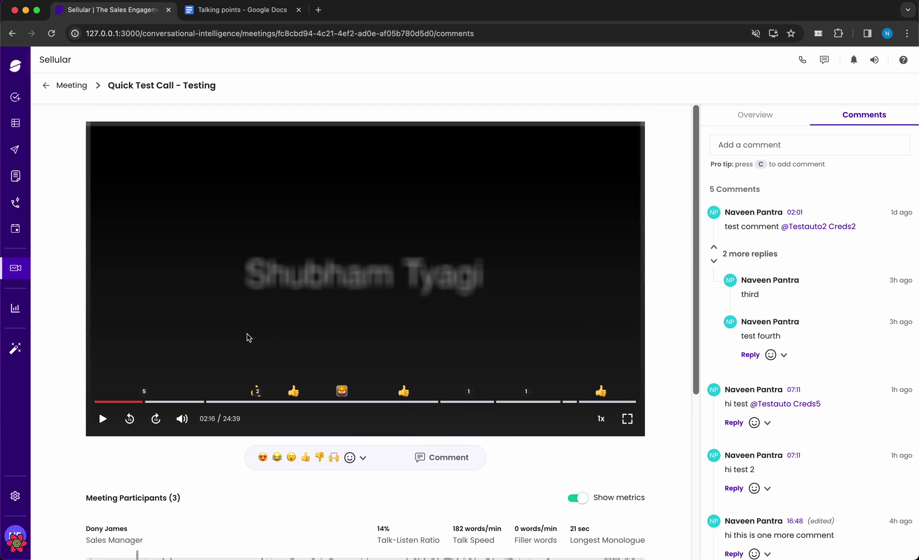
{"action": "scroll", "coordinate": [249, 336], "scroll_direction": "down", "scroll_amount": 5}
{"action": "mouse_move", "coordinate": [153, 477]}
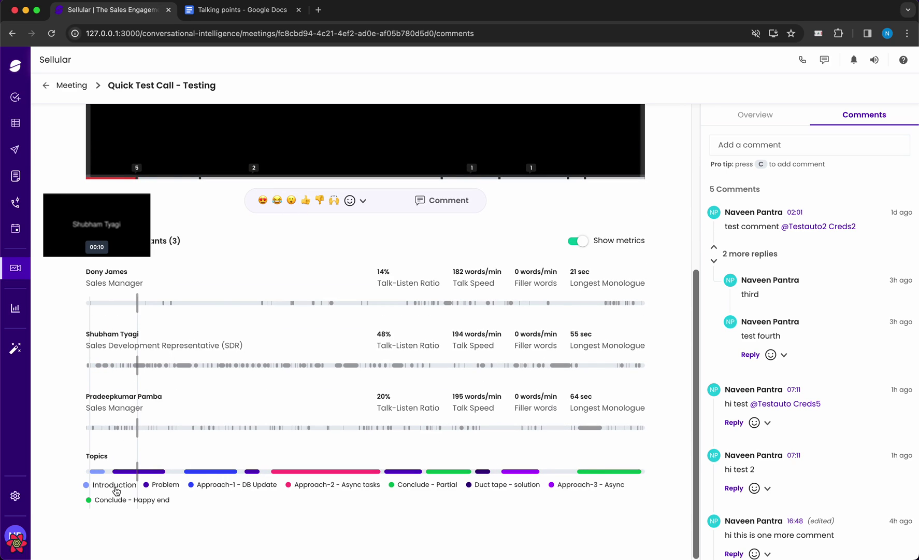
{"action": "mouse_move", "coordinate": [99, 472]}
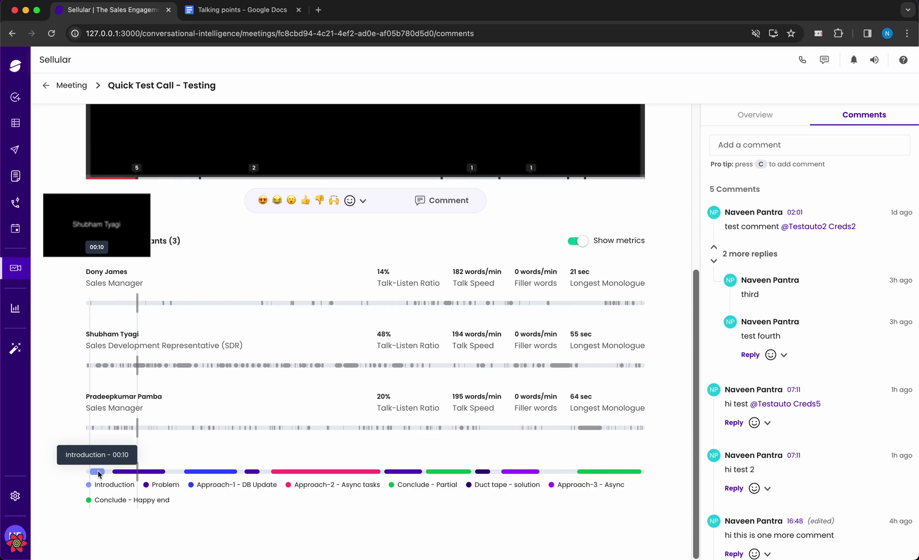
{"action": "left_click", "coordinate": [144, 474]}
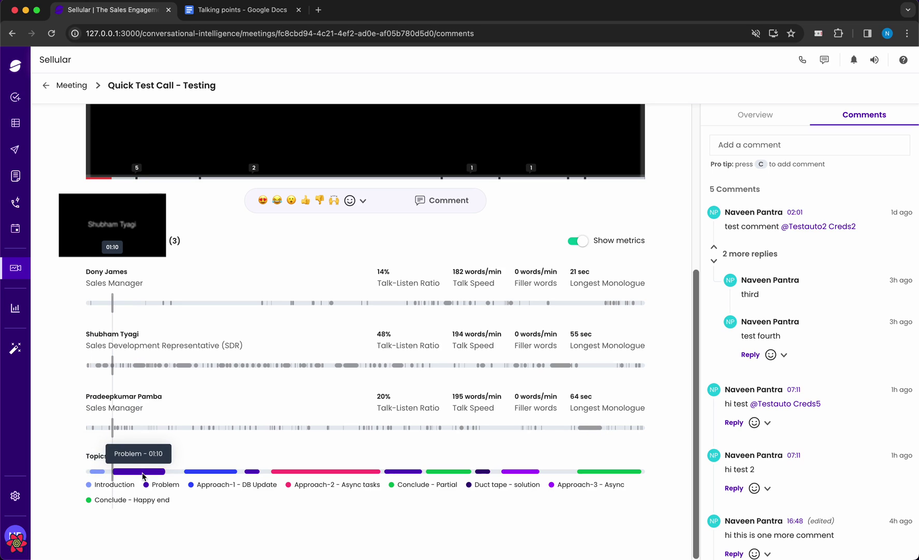
{"action": "left_click", "coordinate": [197, 472]}
{"action": "left_click", "coordinate": [306, 472]}
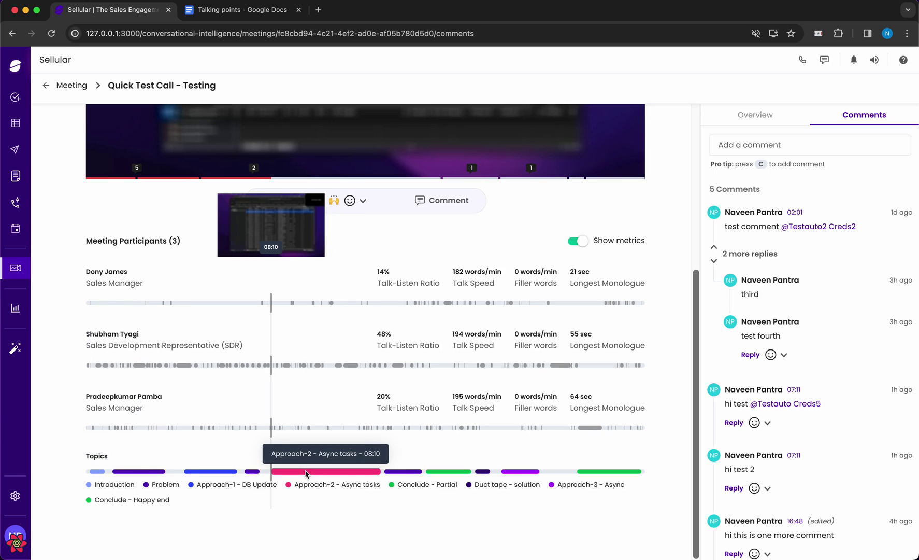
{"action": "left_click", "coordinate": [404, 471]}
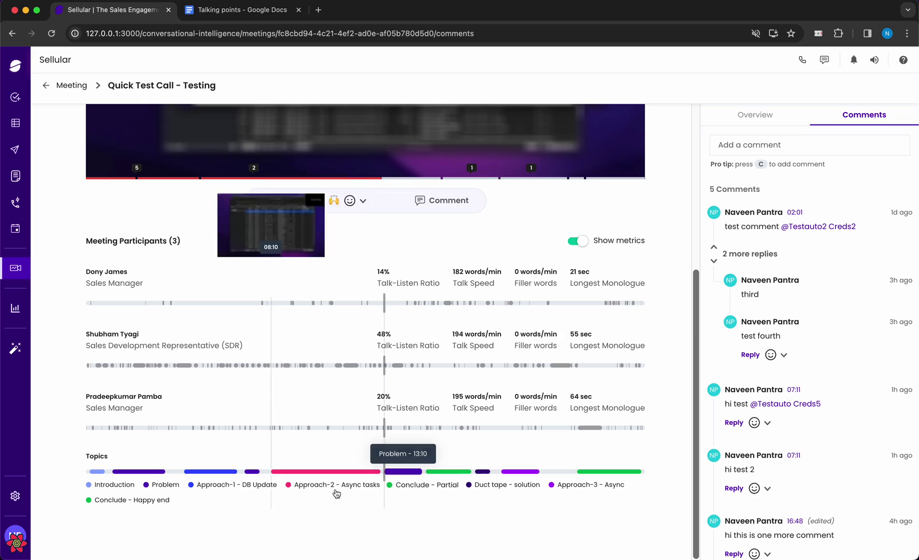
Step: Seek via topic legend entries, ending on Problem at 01:10, back at the player
{"action": "left_click", "coordinate": [230, 490]}
{"action": "left_click", "coordinate": [327, 487]}
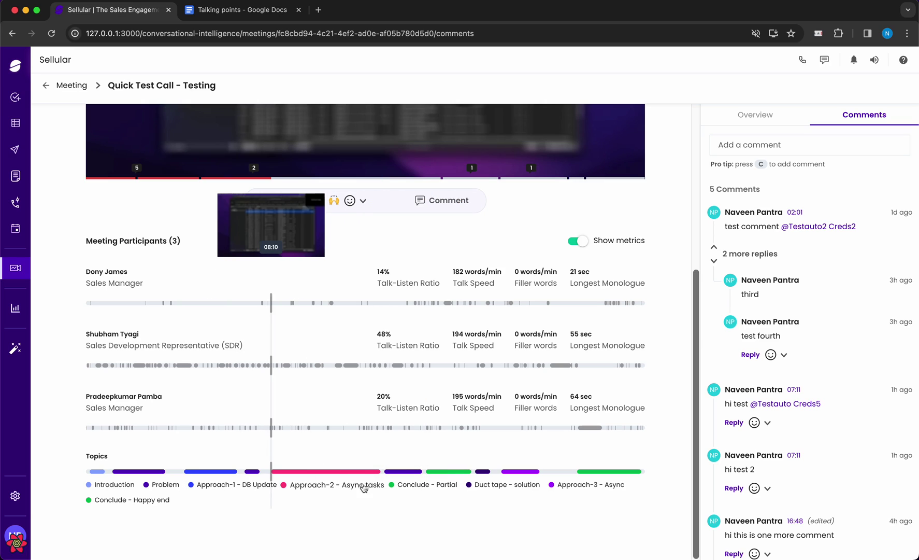
{"action": "left_click", "coordinate": [417, 484]}
{"action": "left_click", "coordinate": [504, 487]}
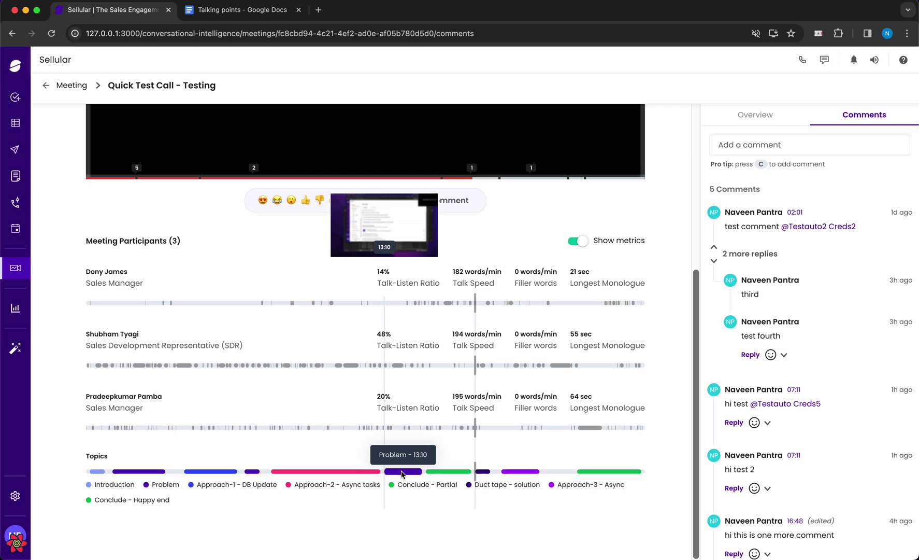
{"action": "left_click", "coordinate": [158, 486]}
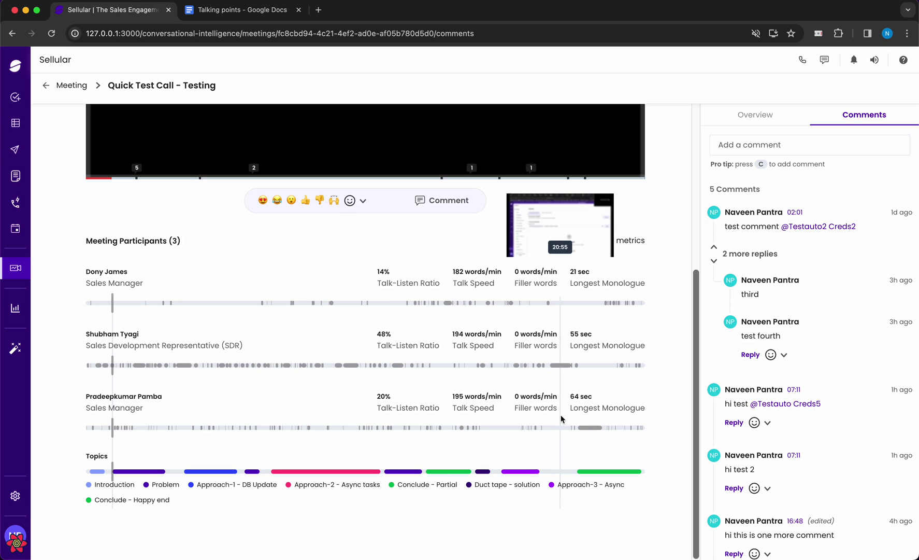
{"action": "scroll", "coordinate": [560, 418], "scroll_direction": "up", "scroll_amount": 5}
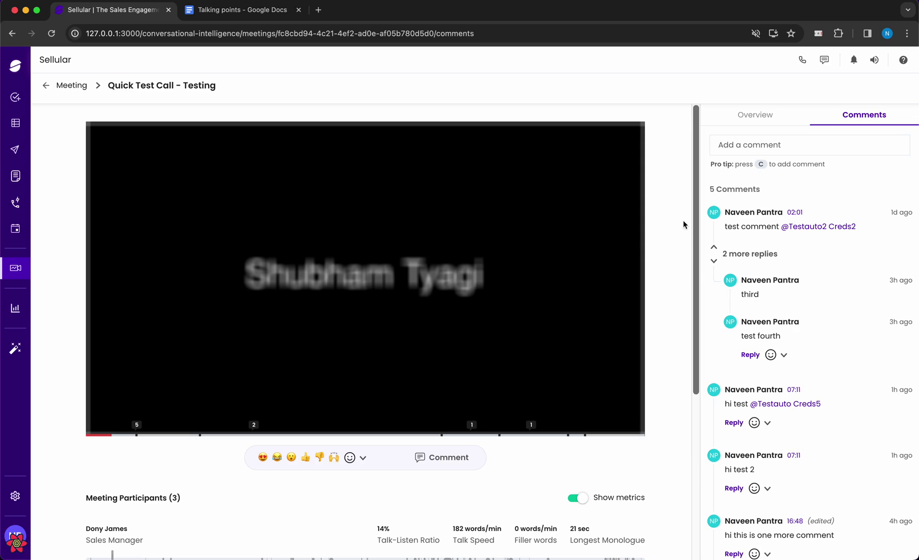
{"action": "left_click", "coordinate": [672, 177]}
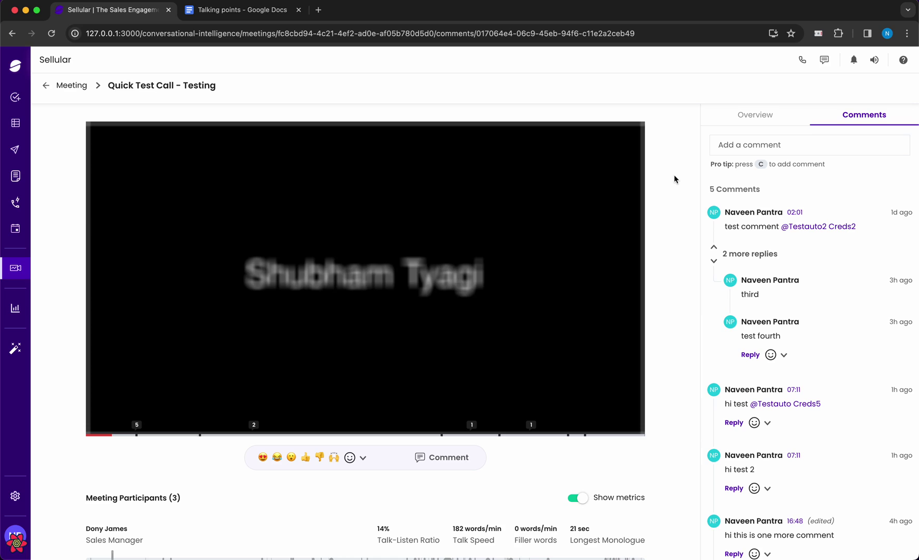
Step: Start the recording and seek the progress bar to about 13:10
{"action": "mouse_move", "coordinate": [486, 258]}
{"action": "left_click", "coordinate": [407, 241]}
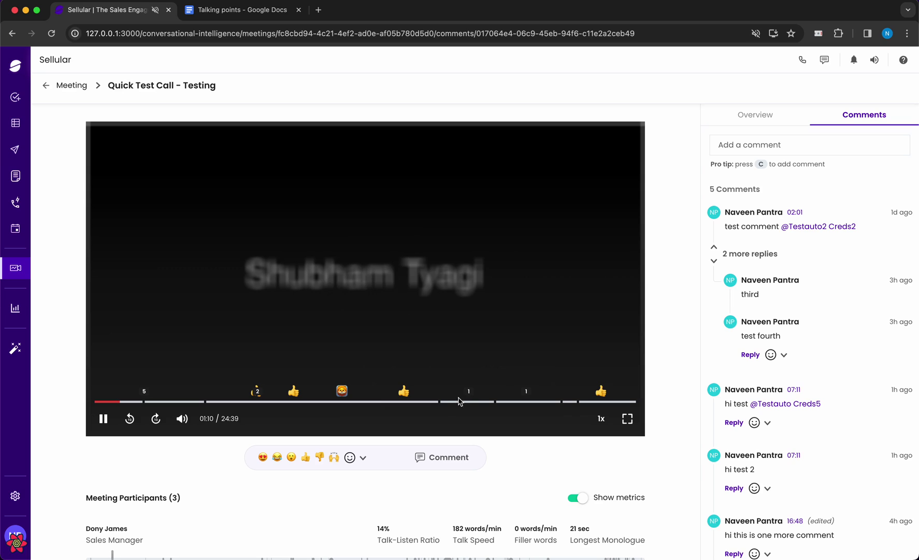
{"action": "left_click", "coordinate": [386, 404]}
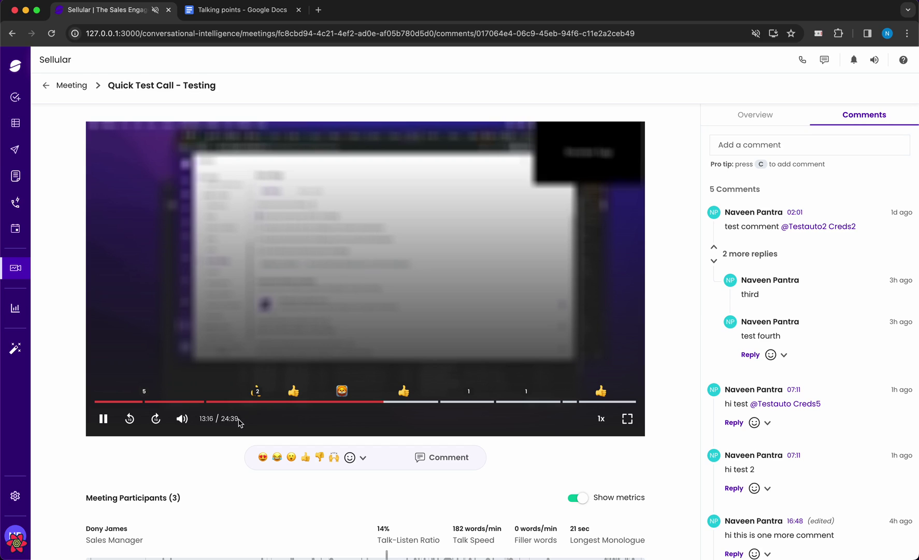
{"action": "key", "text": "c"}
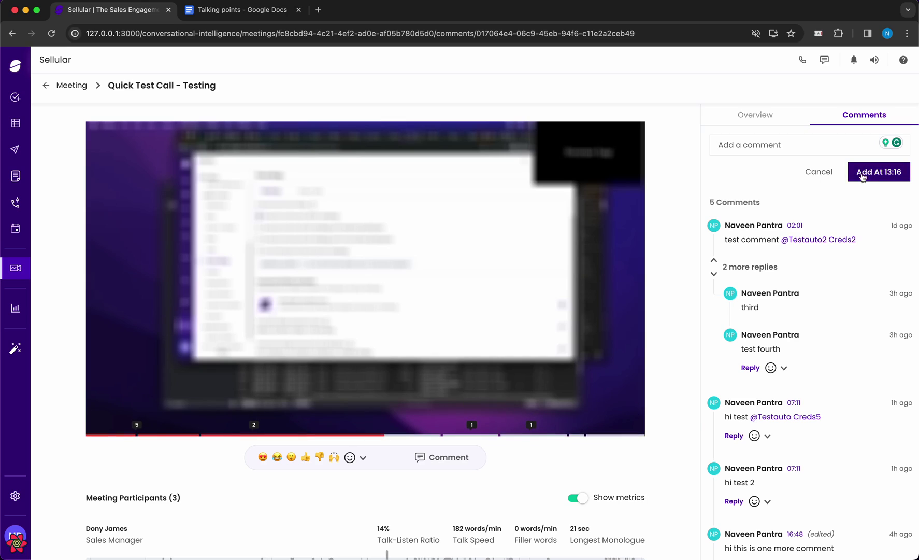
{"action": "type", "text": "hi "}
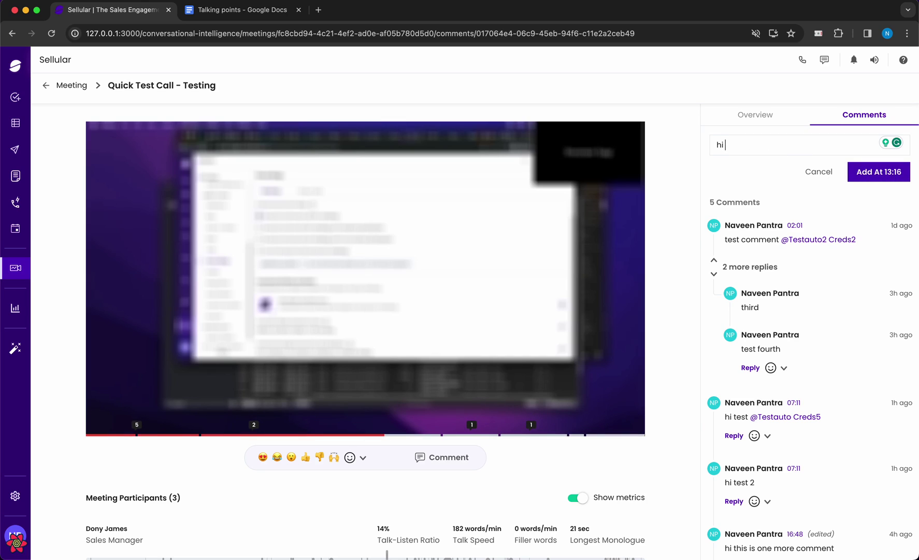
{"action": "type", "text": "@nav"}
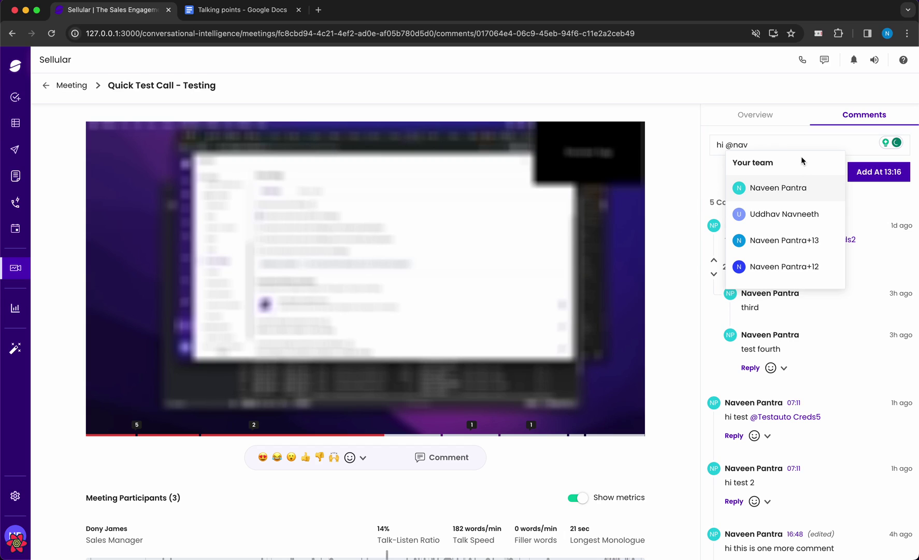
{"action": "key", "text": "Down"}
{"action": "key", "text": "Down"}
{"action": "key", "text": "Return"}
{"action": "left_click", "coordinate": [875, 179]}
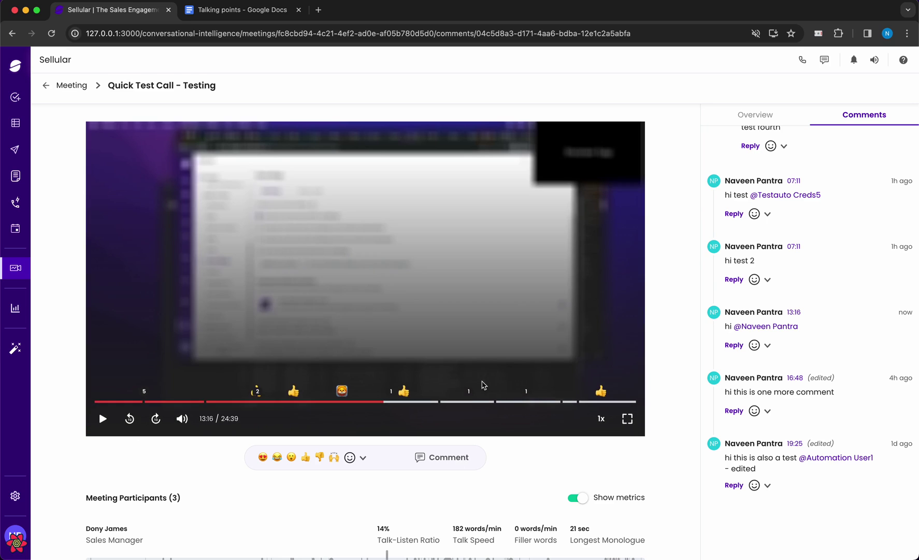
Step: Post another 13:16 'hi' comment mentioning the first suggested teammate, then go full screen
{"action": "left_click", "coordinate": [452, 461]}
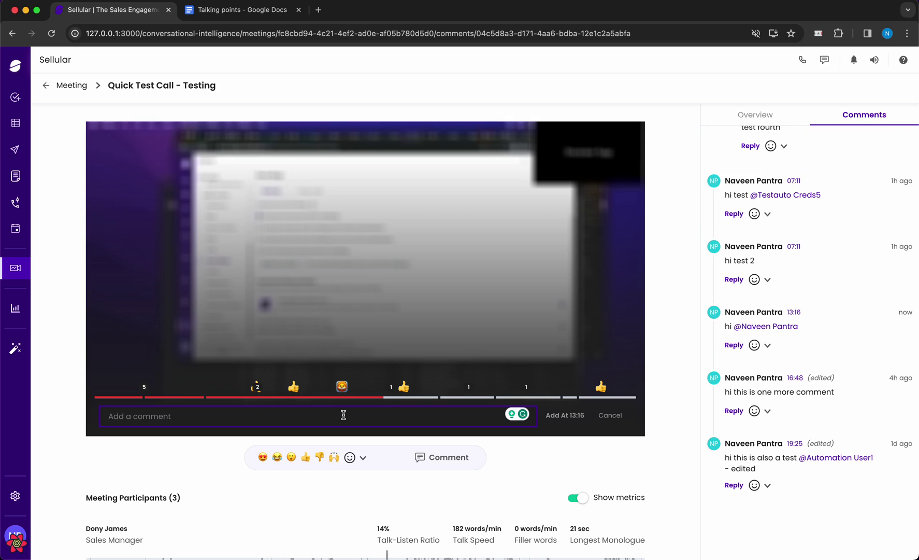
{"action": "scroll", "coordinate": [855, 290], "scroll_direction": "up", "scroll_amount": 4}
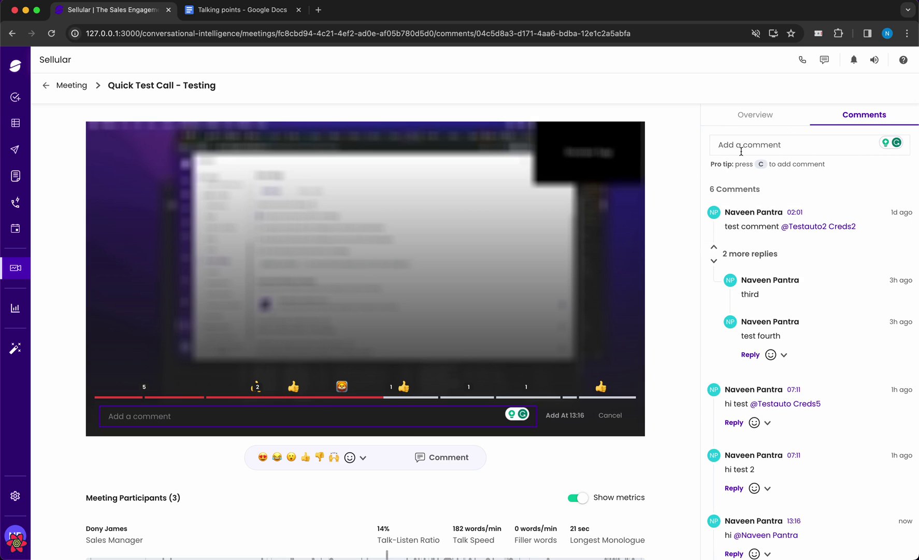
{"action": "type", "text": "hi @nav"}
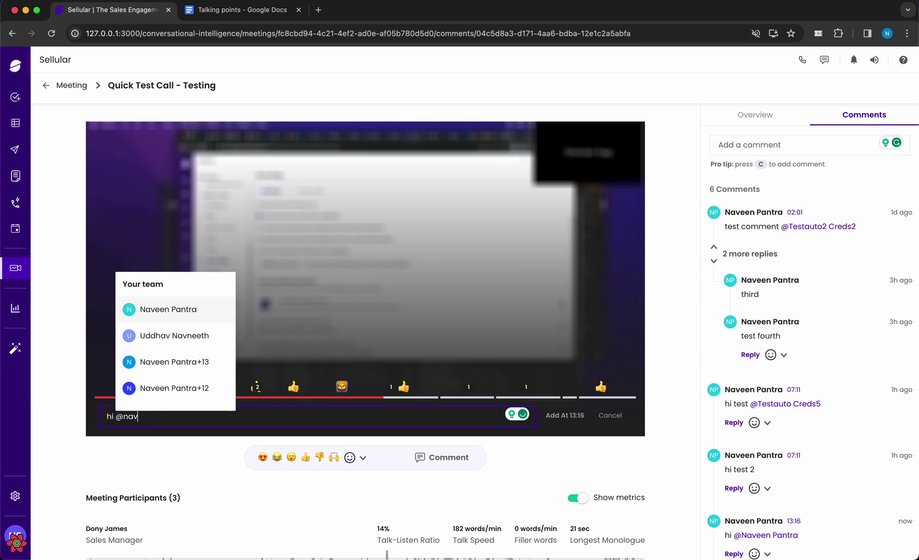
{"action": "left_click", "coordinate": [210, 310]}
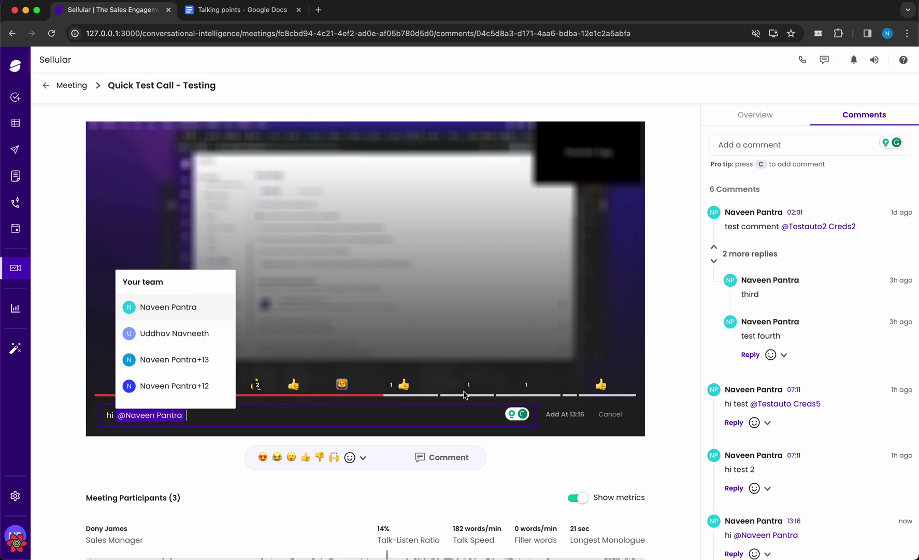
{"action": "left_click", "coordinate": [565, 413]}
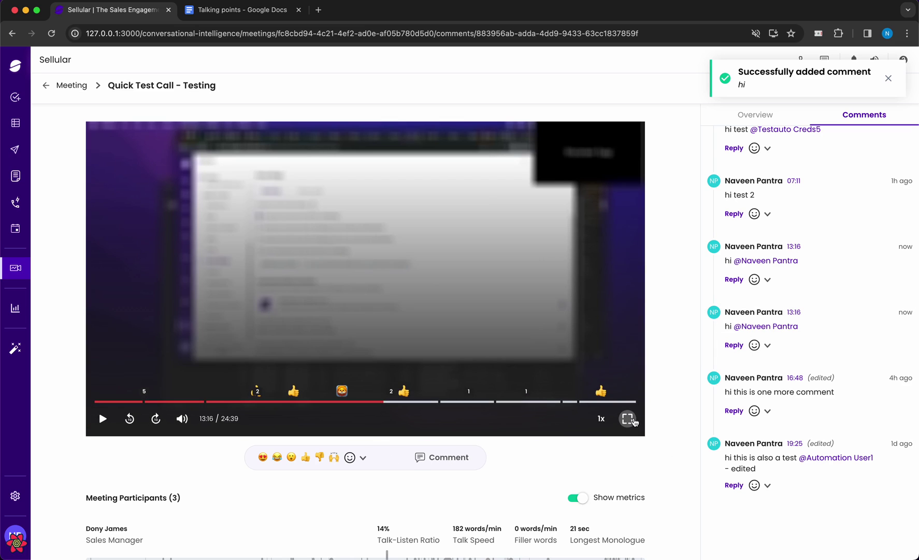
{"action": "left_click", "coordinate": [631, 419]}
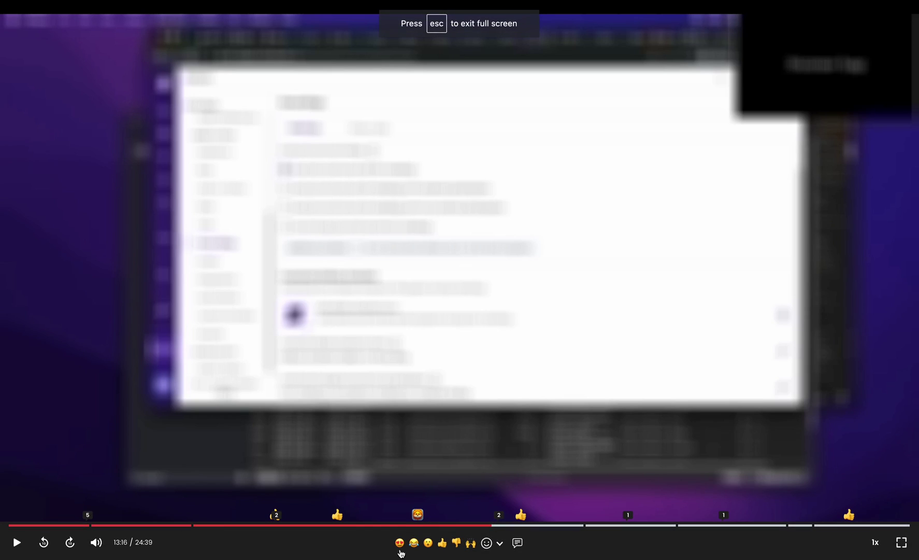
Step: Start a full-screen comment, type 'testing', then cancel it
{"action": "left_click", "coordinate": [518, 542]}
{"action": "type", "text": "testing"}
{"action": "key", "text": "BackSpace"}
{"action": "key", "text": "BackSpace"}
{"action": "key", "text": "BackSpace"}
{"action": "key", "text": "BackSpace"}
{"action": "key", "text": "BackSpace"}
{"action": "key", "text": "BackSpace"}
{"action": "key", "text": "BackSpace"}
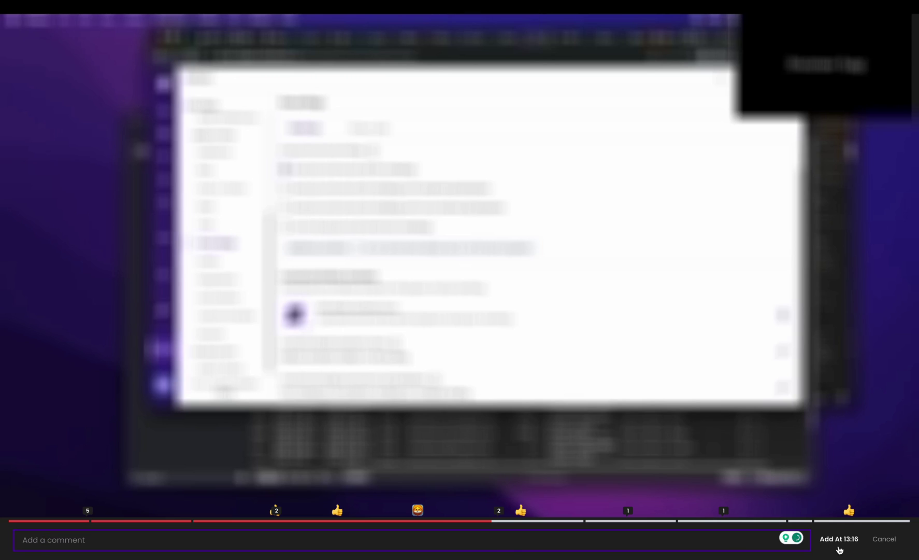
{"action": "left_click", "coordinate": [884, 539]}
Step: Seek to 12:06, add a thumbs-up reaction there, and exit full screen
{"action": "mouse_move", "coordinate": [448, 520]}
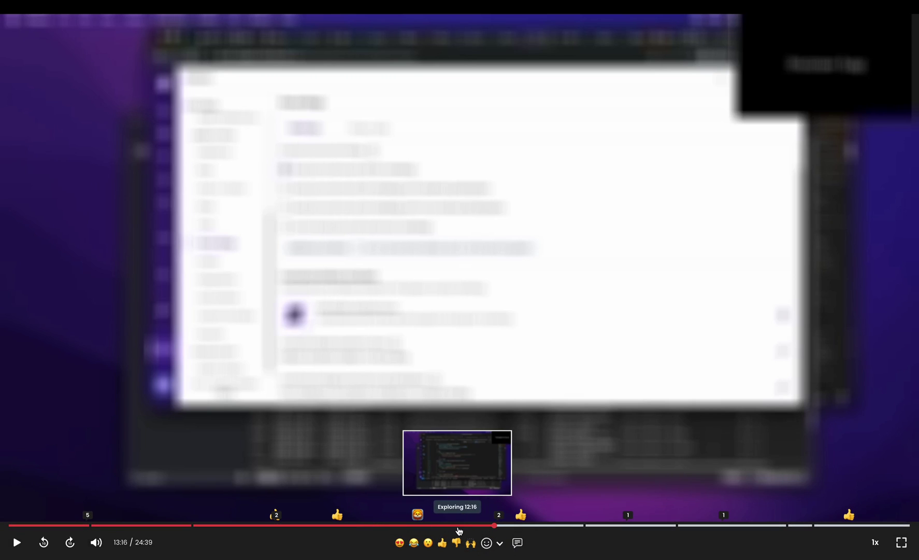
{"action": "left_click", "coordinate": [449, 525]}
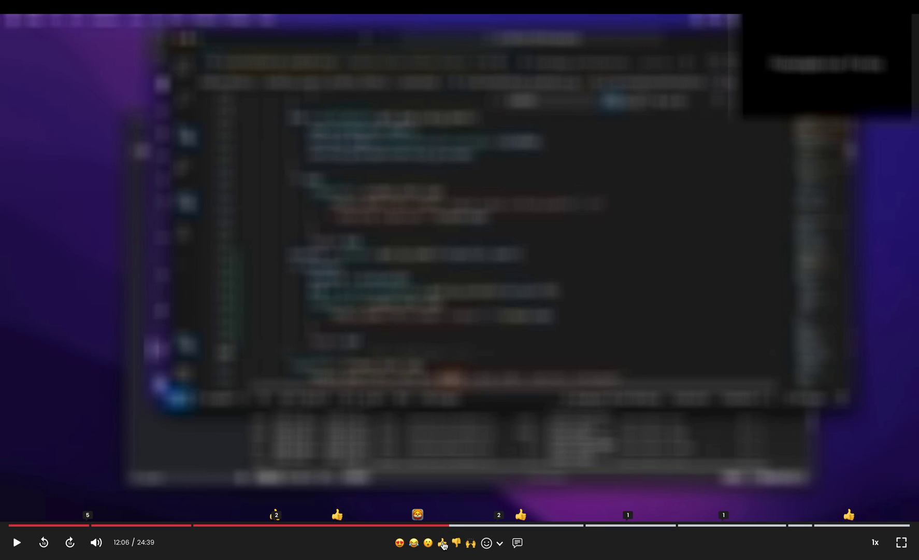
{"action": "left_click", "coordinate": [443, 543]}
{"action": "left_click", "coordinate": [902, 543]}
{"action": "mouse_move", "coordinate": [864, 492]}
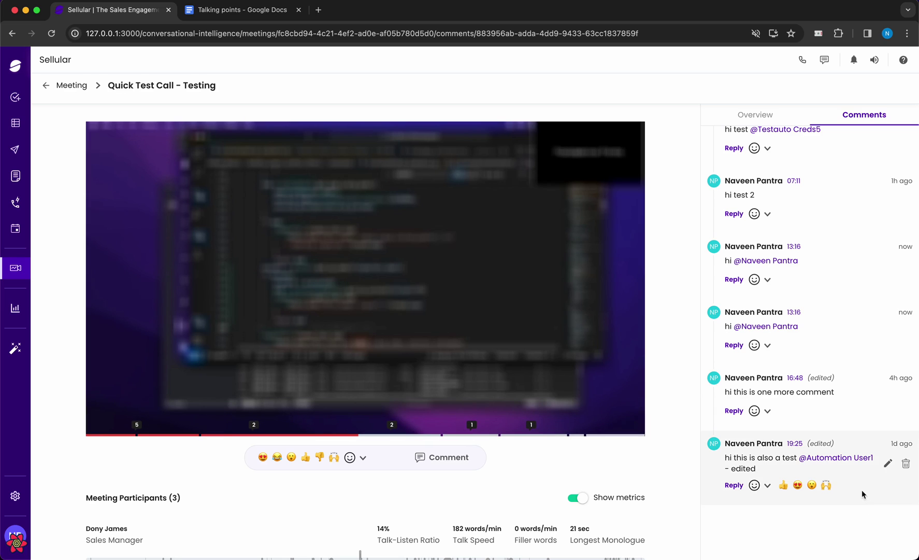
{"action": "scroll", "coordinate": [849, 471], "scroll_direction": "down", "scroll_amount": 1}
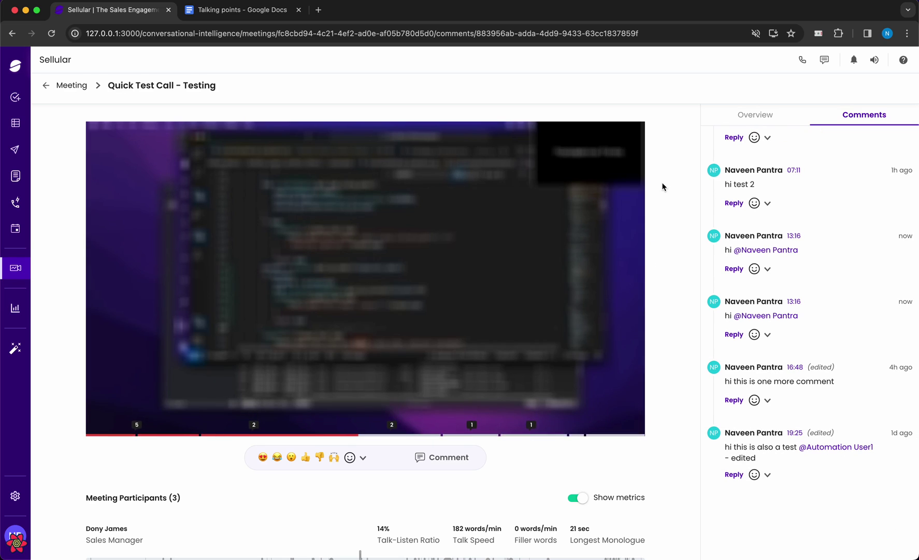
{"action": "mouse_move", "coordinate": [724, 269]}
{"action": "scroll", "coordinate": [726, 275], "scroll_direction": "up", "scroll_amount": 10}
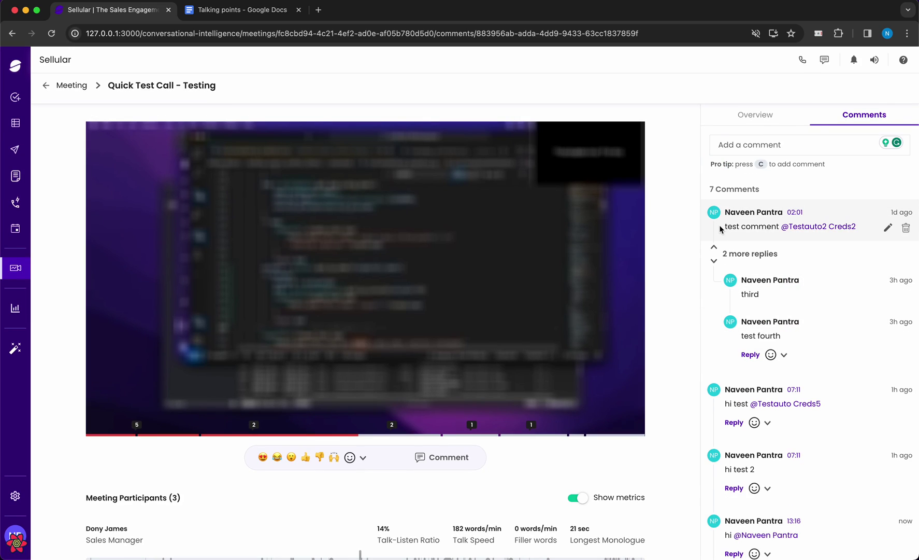
{"action": "left_click", "coordinate": [761, 262]}
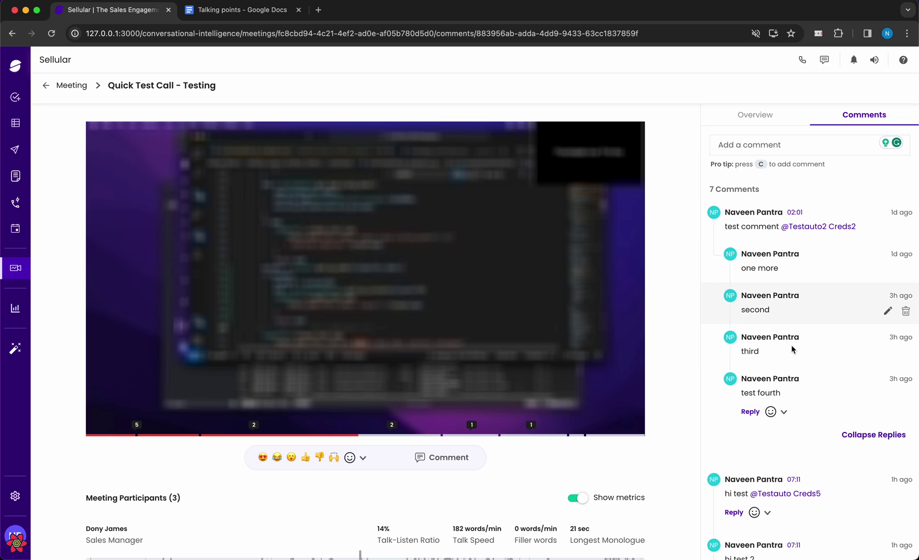
{"action": "left_click", "coordinate": [853, 440]}
{"action": "left_click", "coordinate": [750, 355]}
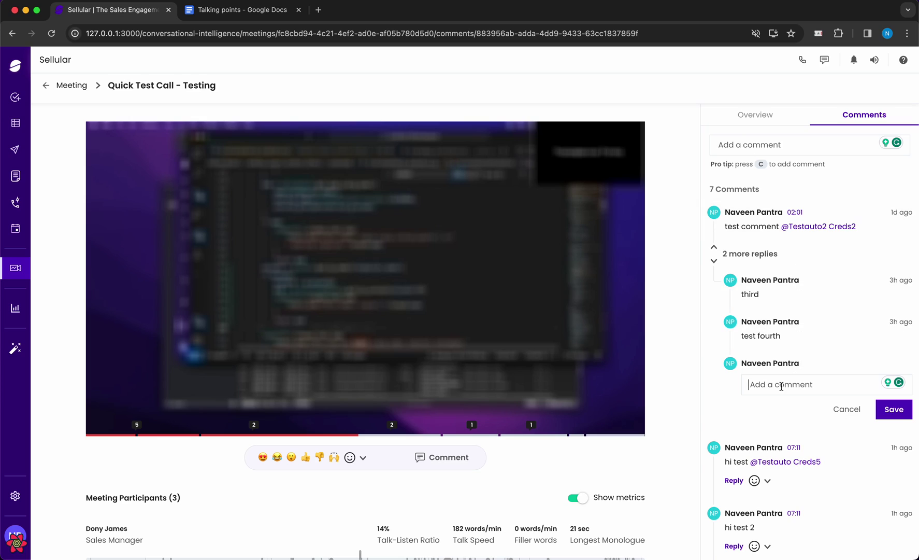
{"action": "left_click", "coordinate": [847, 410]}
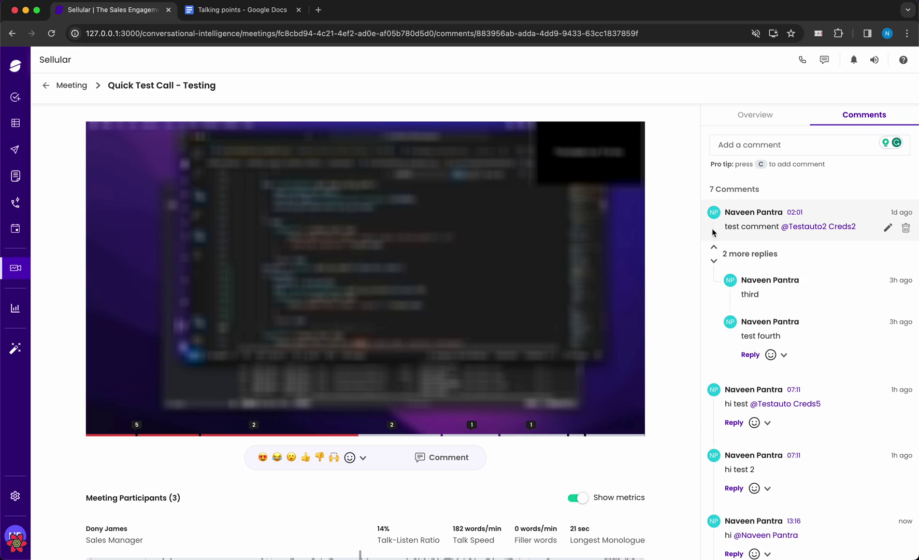
{"action": "scroll", "coordinate": [733, 399], "scroll_direction": "down", "scroll_amount": 5}
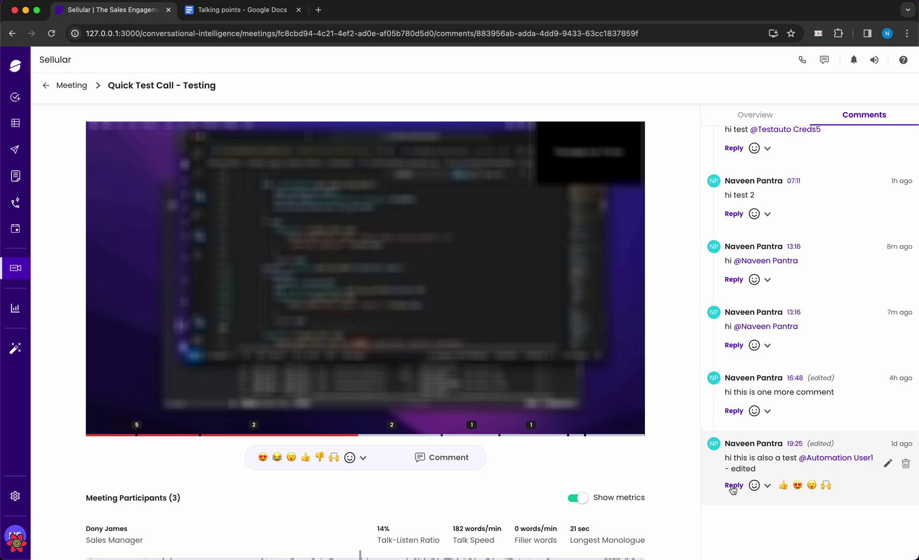
{"action": "scroll", "coordinate": [741, 323], "scroll_direction": "up", "scroll_amount": 6}
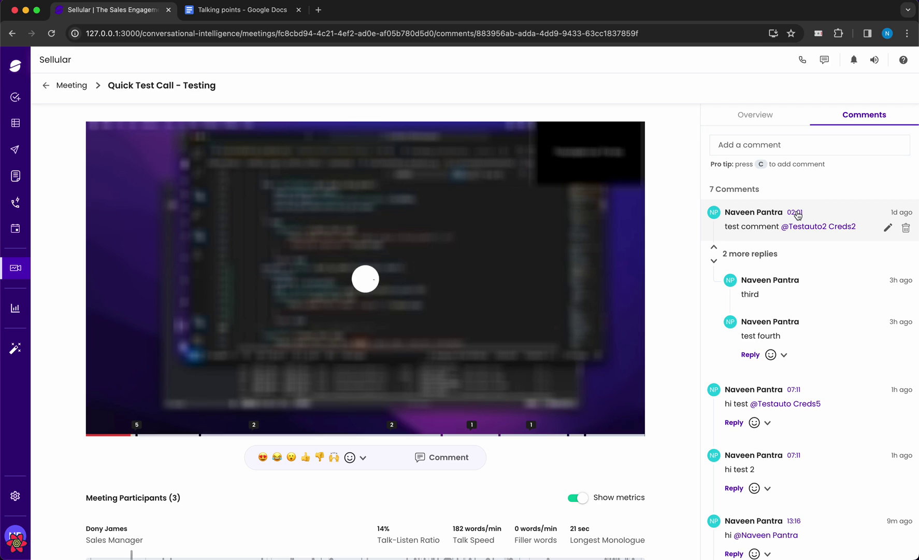
Step: Jump the video to the 02:01, 13:16 and 16:48 comments from the Comments panel
{"action": "left_click", "coordinate": [796, 212]}
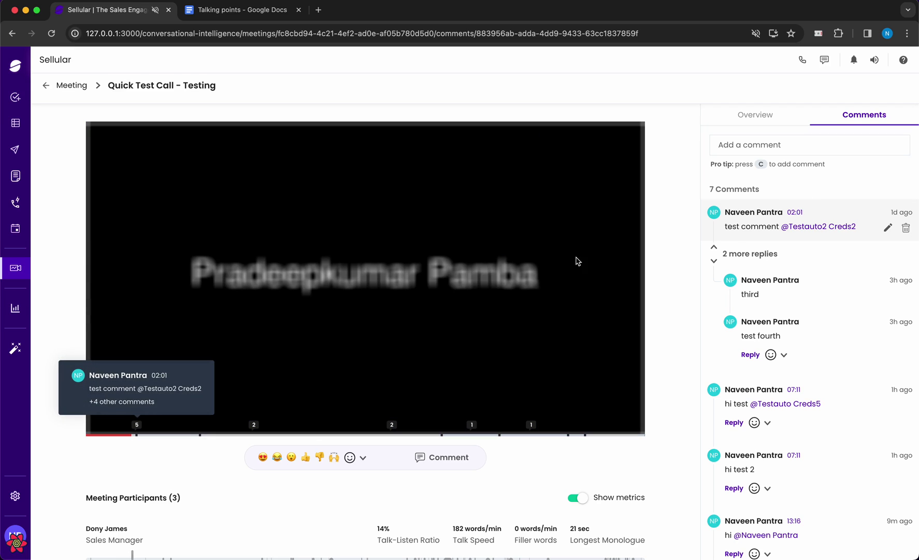
{"action": "mouse_move", "coordinate": [361, 314]}
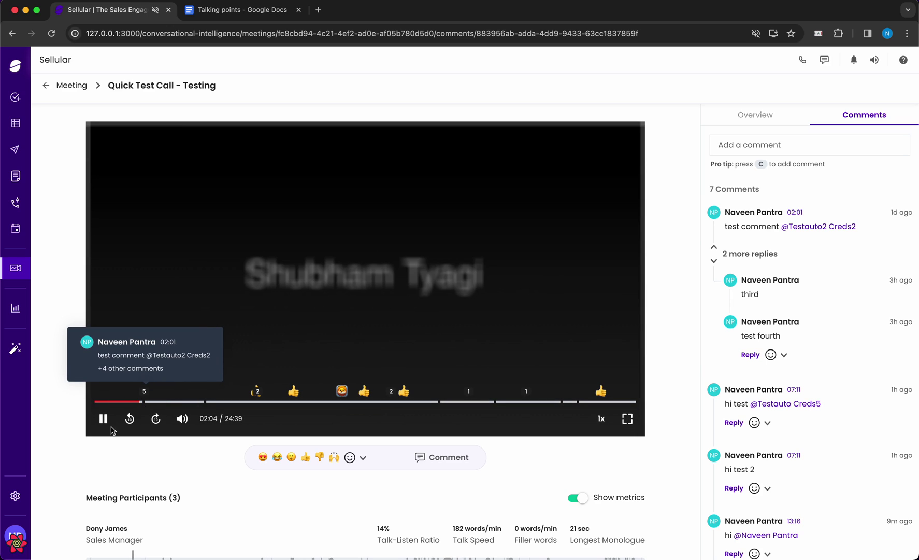
{"action": "mouse_move", "coordinate": [758, 303]}
{"action": "scroll", "coordinate": [772, 415], "scroll_direction": "down", "scroll_amount": 4}
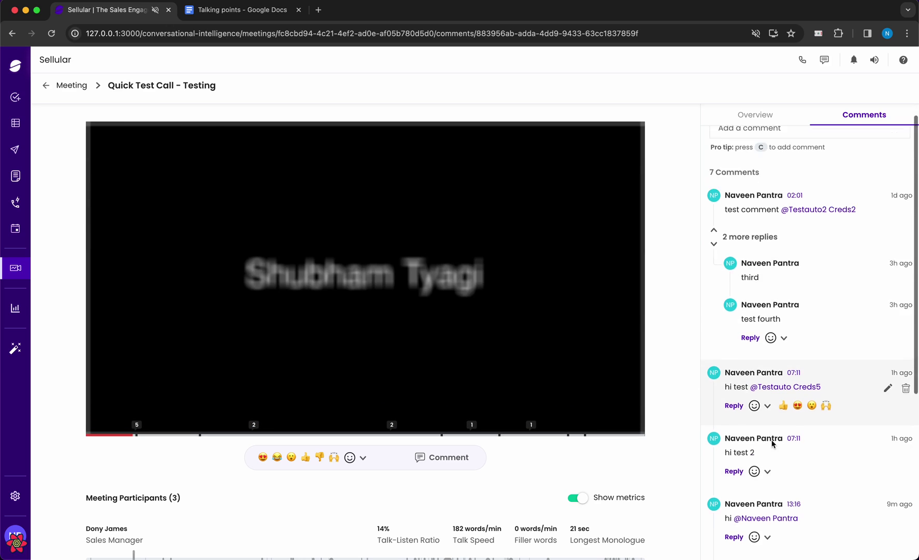
{"action": "mouse_move", "coordinate": [780, 268]}
{"action": "scroll", "coordinate": [778, 270], "scroll_direction": "up", "scroll_amount": 4}
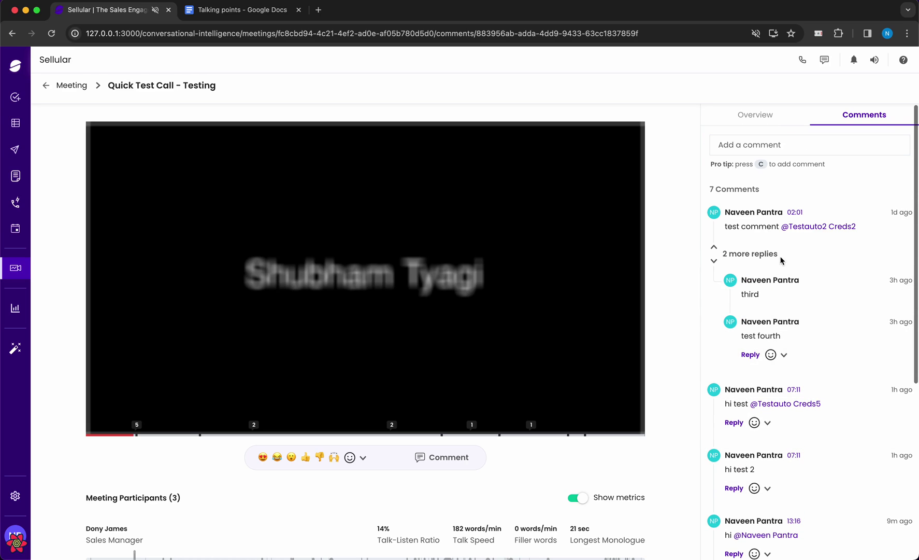
{"action": "mouse_move", "coordinate": [783, 222]}
{"action": "scroll", "coordinate": [793, 332], "scroll_direction": "down", "scroll_amount": 4}
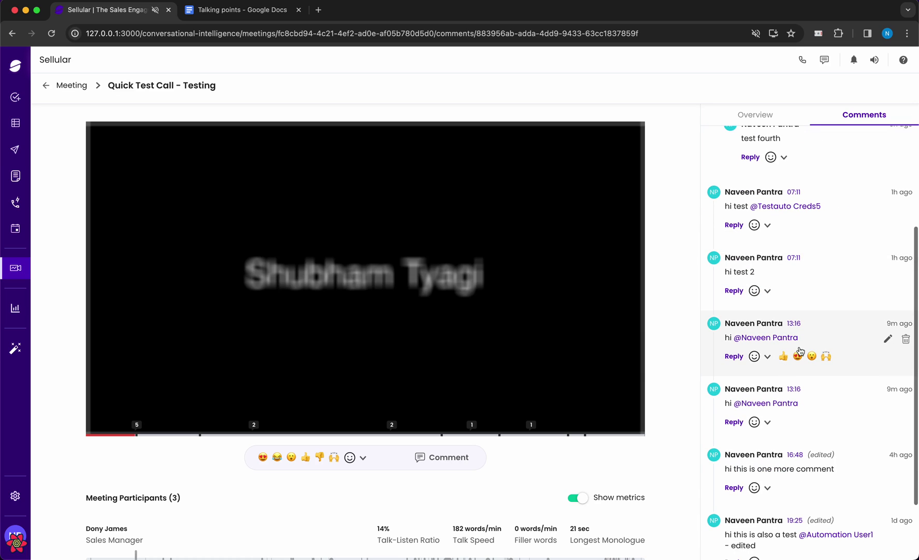
{"action": "left_click", "coordinate": [793, 325]}
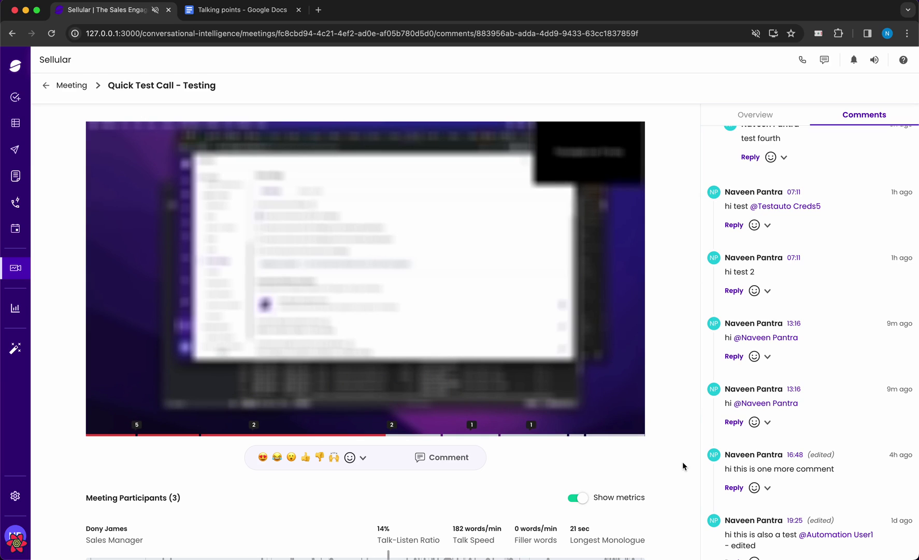
{"action": "left_click", "coordinate": [795, 454]}
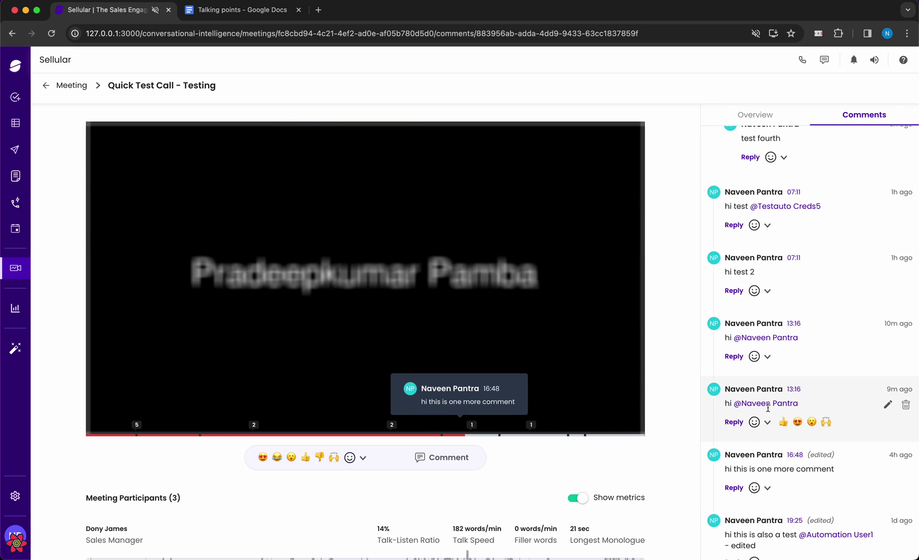
{"action": "scroll", "coordinate": [768, 407], "scroll_direction": "down", "scroll_amount": 3}
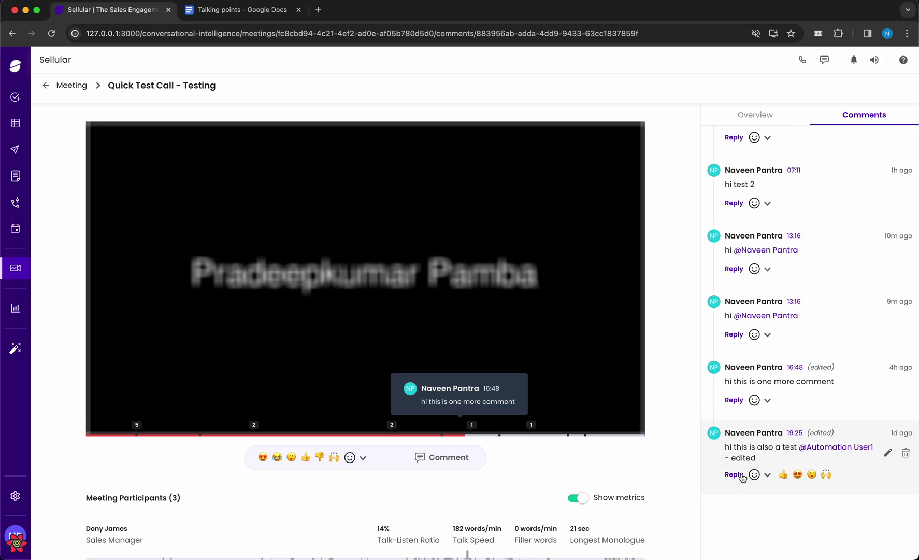
Step: Append 'dfe' to the 13:16 comment and save the edit
{"action": "left_click", "coordinate": [887, 316]}
{"action": "type", "text": "dfe"}
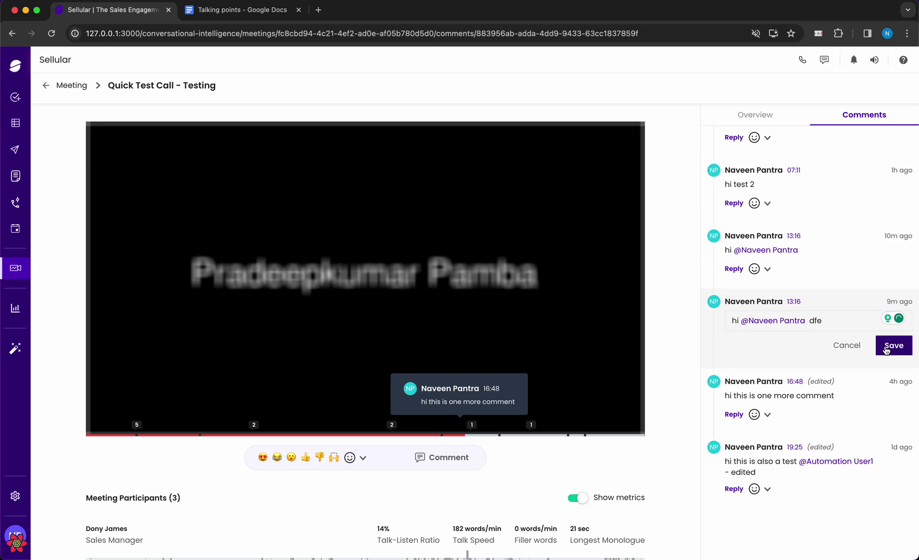
{"action": "left_click", "coordinate": [886, 347]}
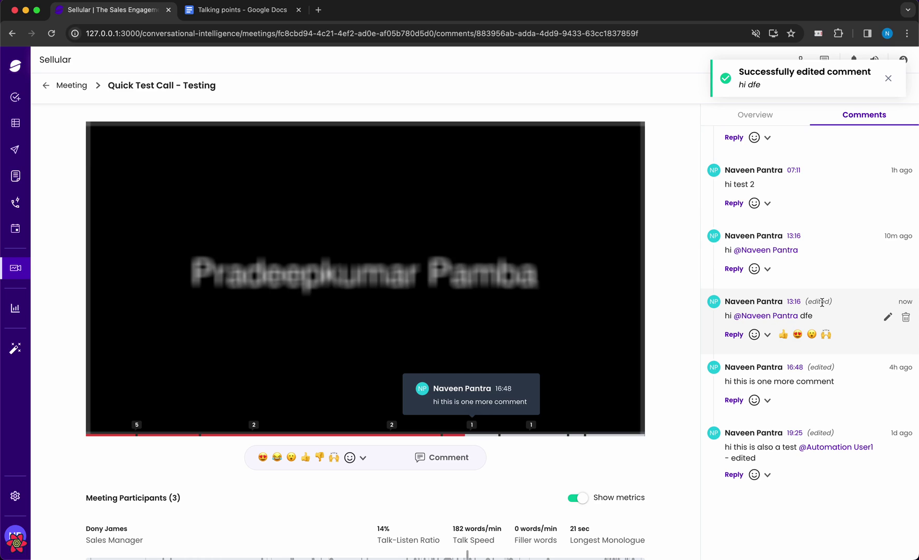
Step: Delete the edited comment, undo, delete it again, and dismiss the notice
{"action": "left_click", "coordinate": [905, 320]}
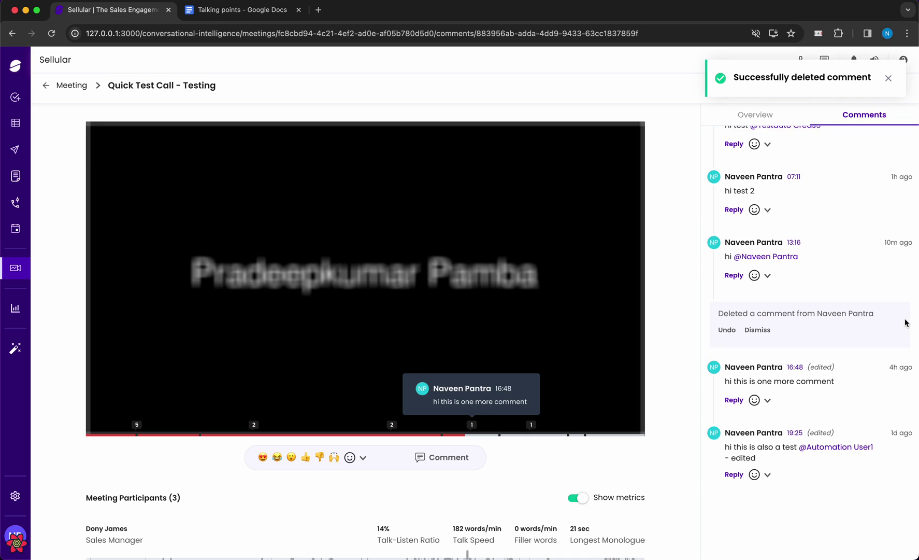
{"action": "left_click", "coordinate": [727, 331]}
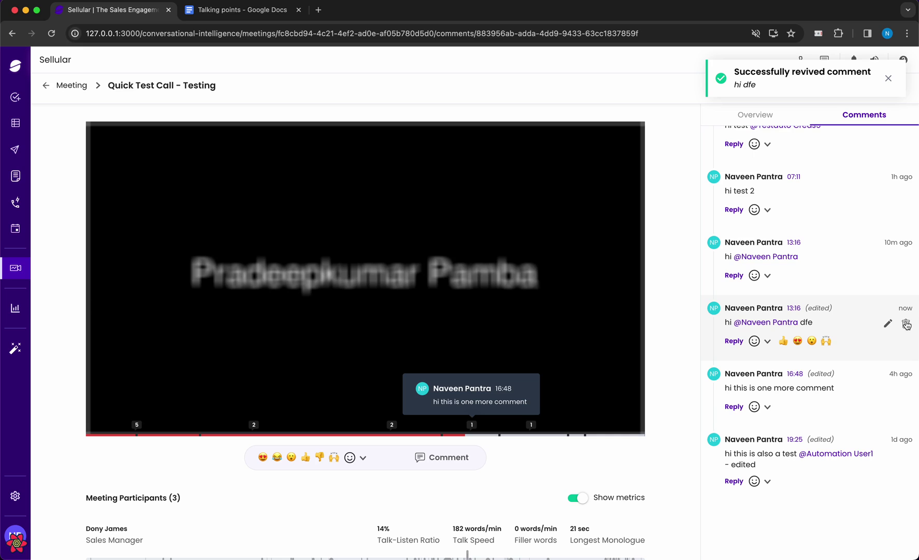
{"action": "left_click", "coordinate": [906, 325]}
{"action": "left_click", "coordinate": [765, 335]}
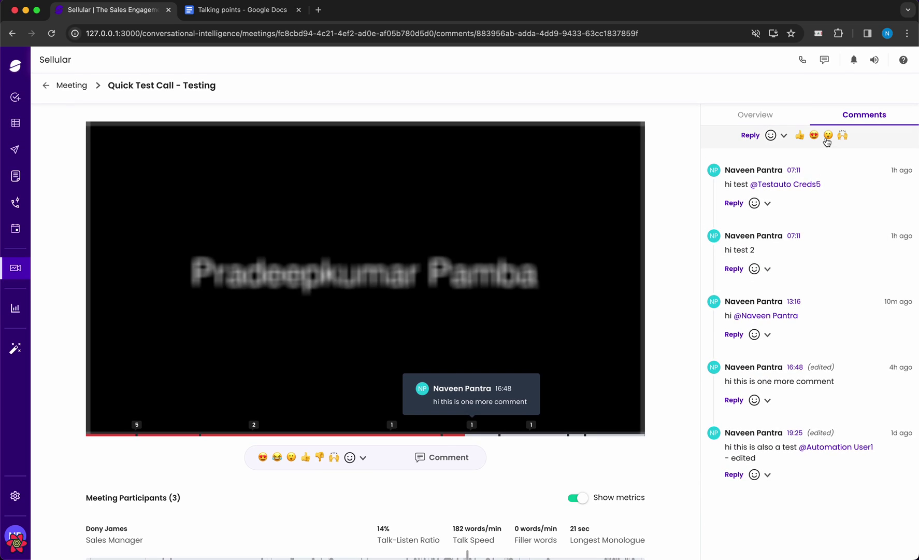
Step: Reply 'test child' to the 19:25 comment, then delete that parent comment
{"action": "left_click", "coordinate": [735, 474]}
{"action": "type", "text": "test"}
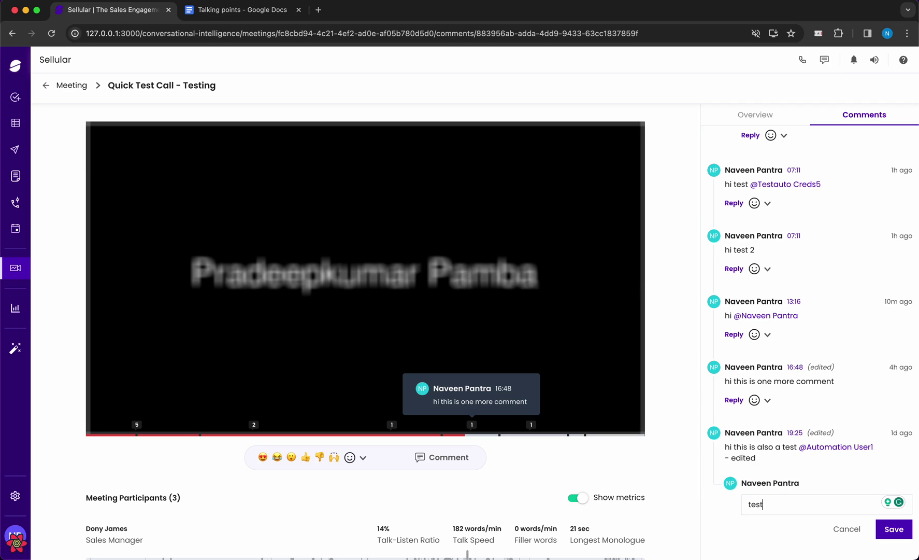
{"action": "type", "text": " child"}
{"action": "left_click", "coordinate": [905, 531]}
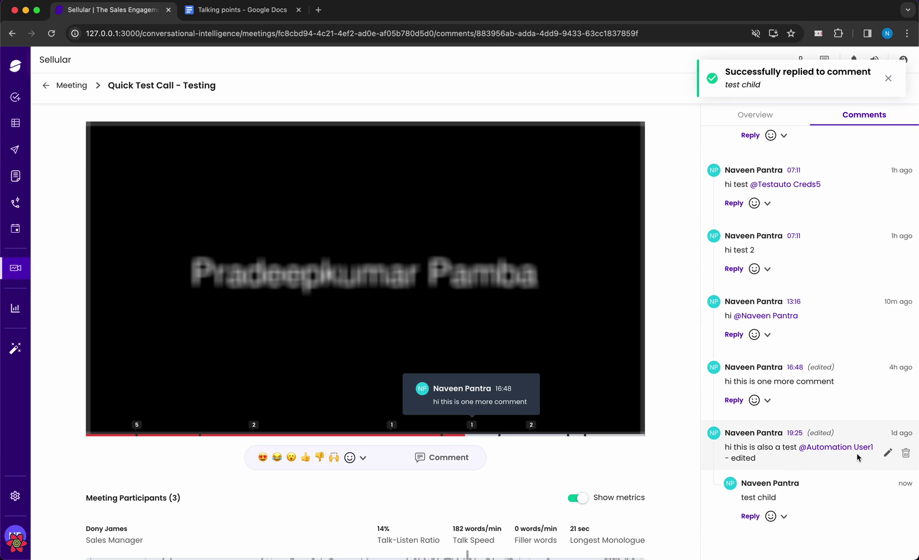
{"action": "left_click", "coordinate": [908, 457]}
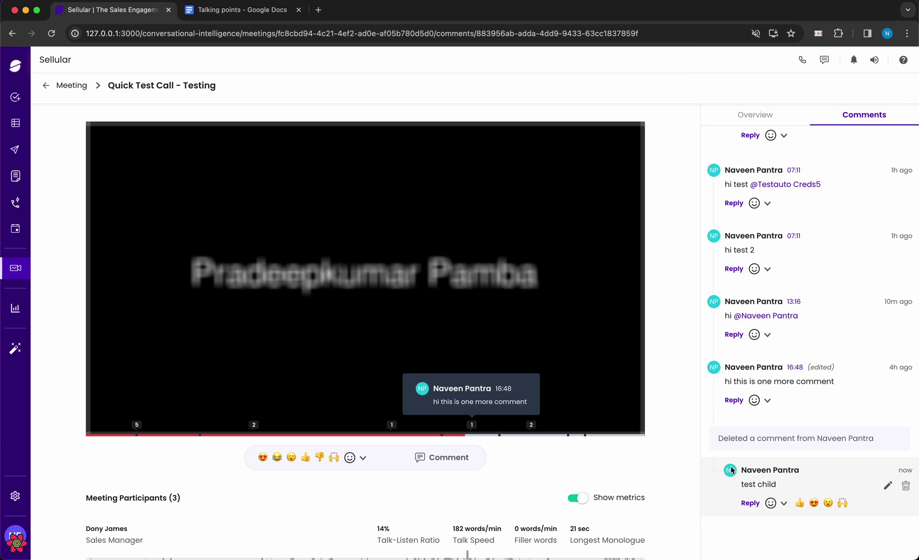
{"action": "mouse_move", "coordinate": [745, 461]}
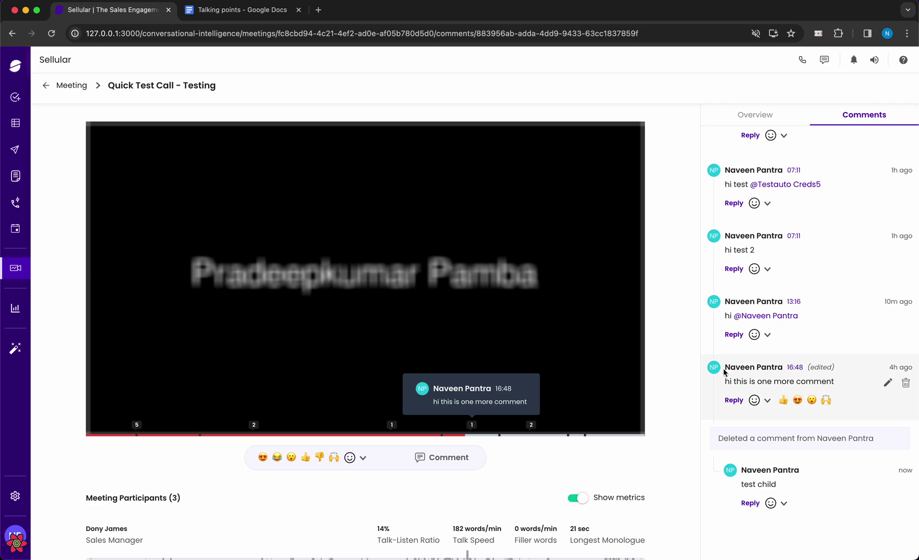
Step: Seek the recording back to about 01:52 on the progress bar and resume playback
{"action": "scroll", "coordinate": [724, 282], "scroll_direction": "up", "scroll_amount": 5}
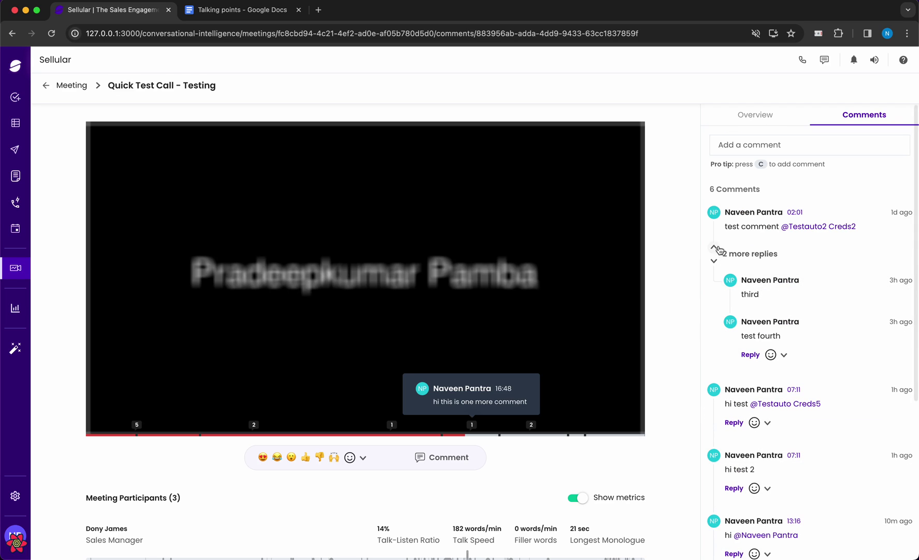
{"action": "mouse_move", "coordinate": [259, 369]}
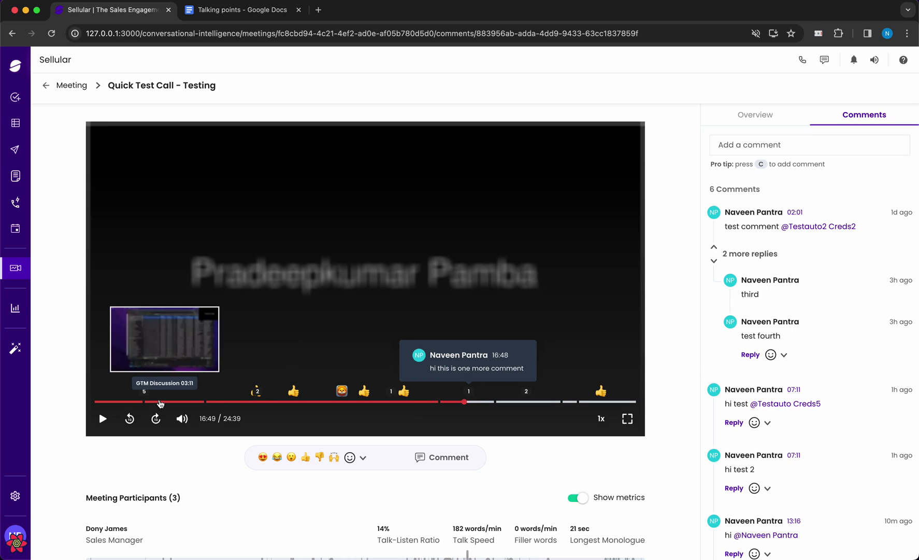
{"action": "mouse_move", "coordinate": [148, 391]}
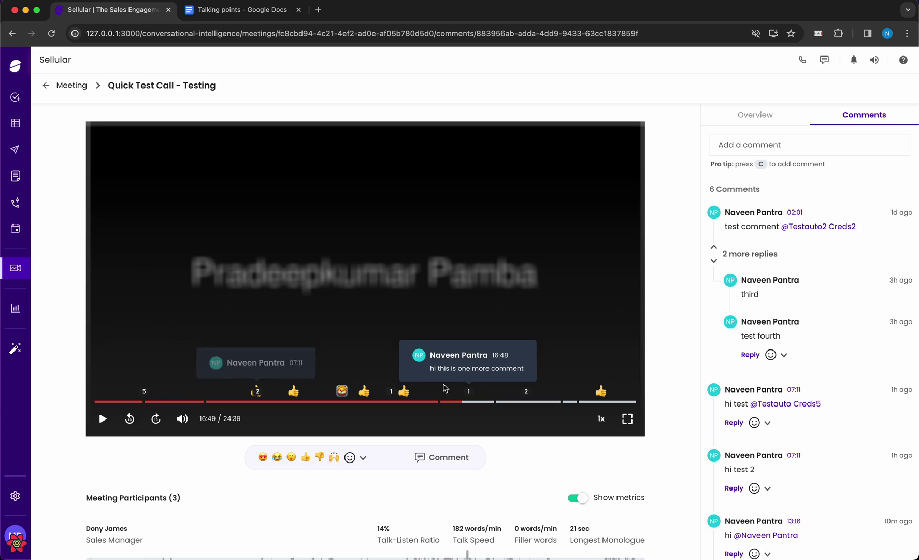
{"action": "left_click", "coordinate": [145, 399]}
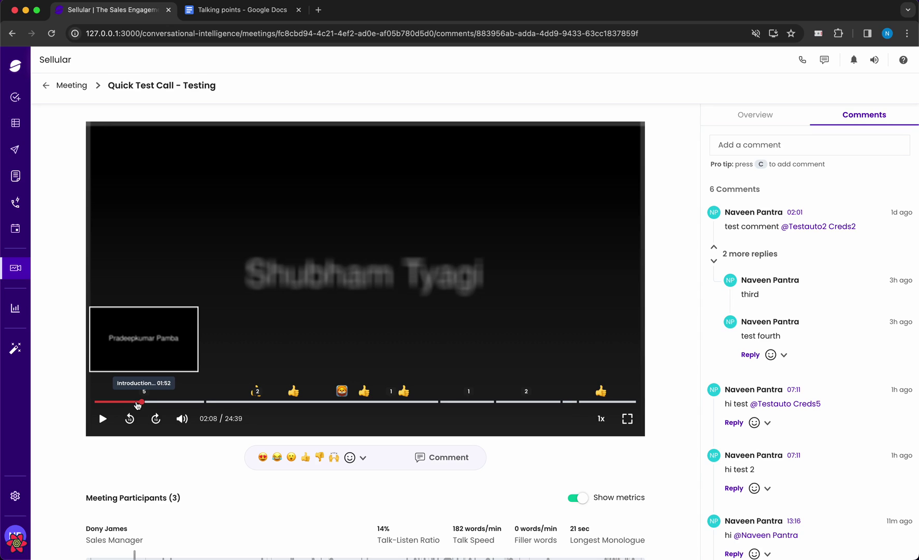
{"action": "left_click", "coordinate": [138, 405]}
{"action": "left_click", "coordinate": [238, 316]}
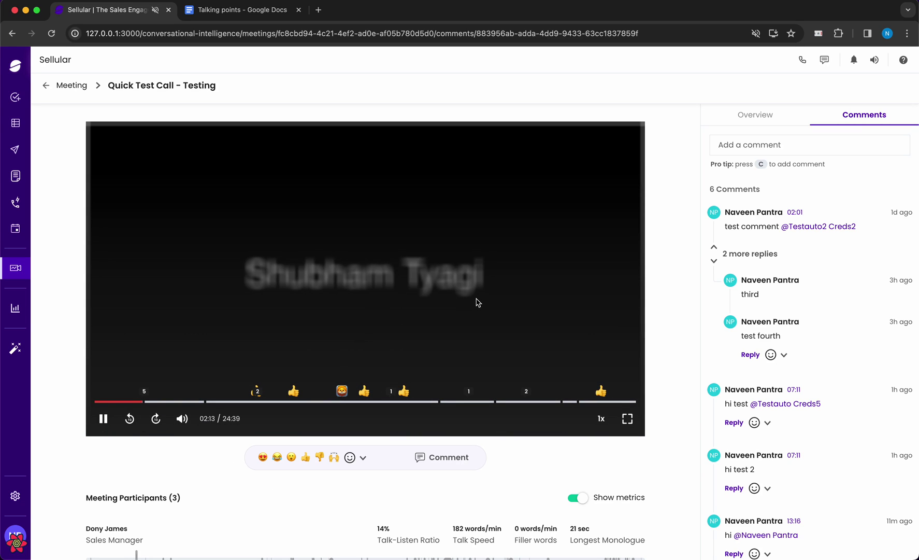
Step: Toggle full-screen playback on and off, then seek the video to about 08:47
{"action": "left_click", "coordinate": [627, 418]}
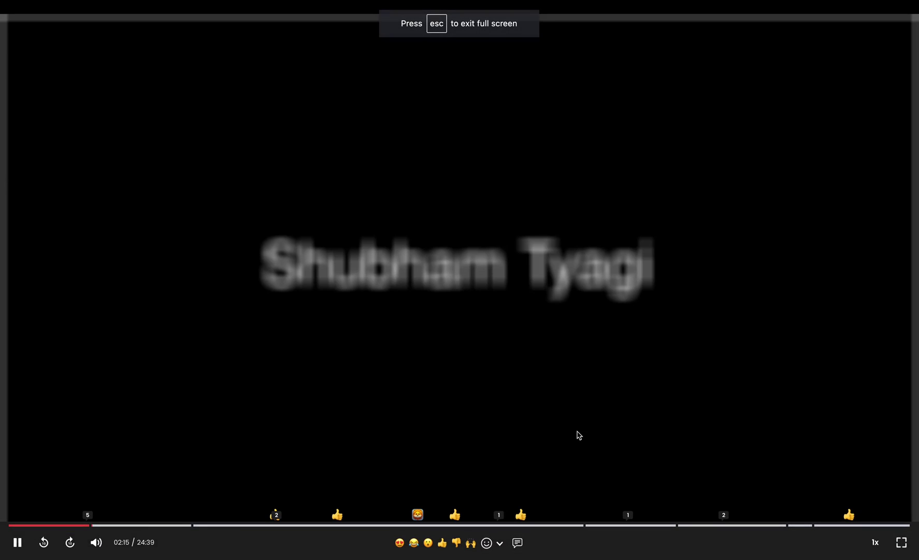
{"action": "left_click", "coordinate": [902, 542]}
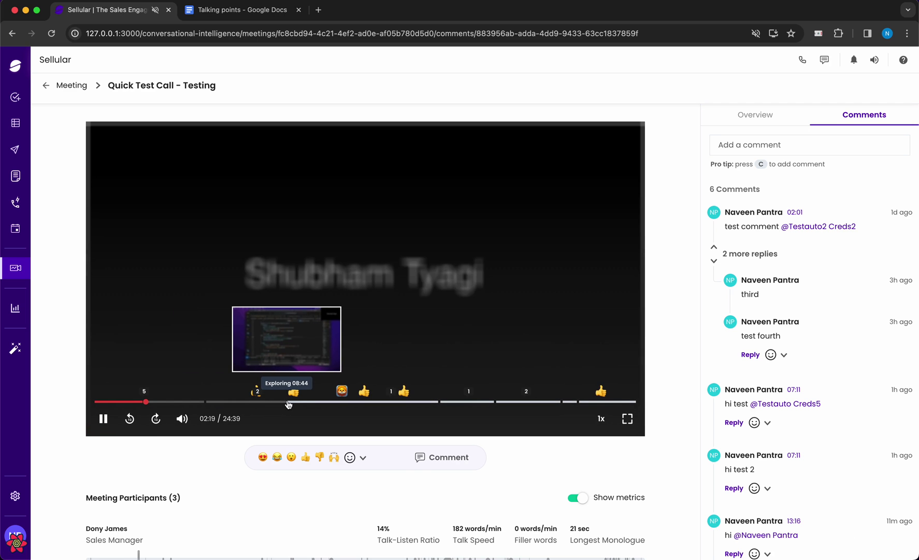
{"action": "mouse_move", "coordinate": [294, 392]}
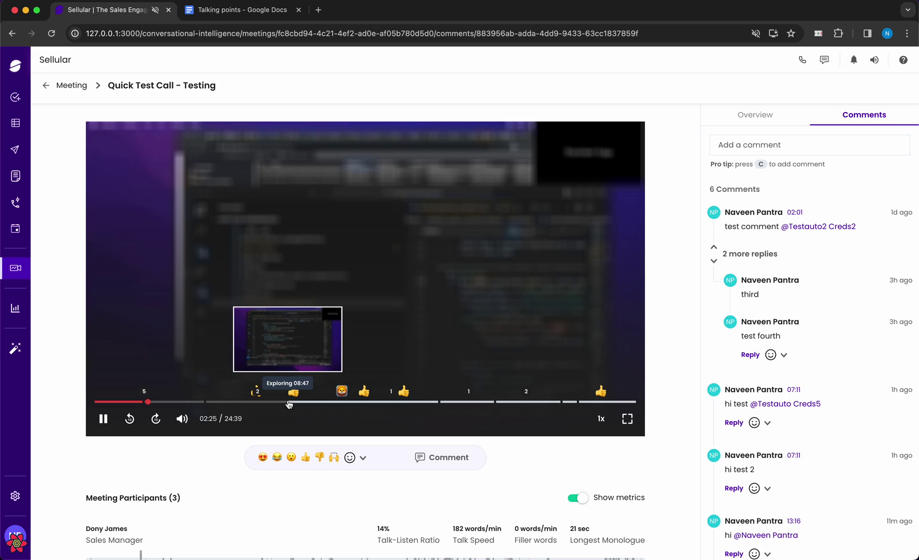
{"action": "left_click", "coordinate": [289, 404]}
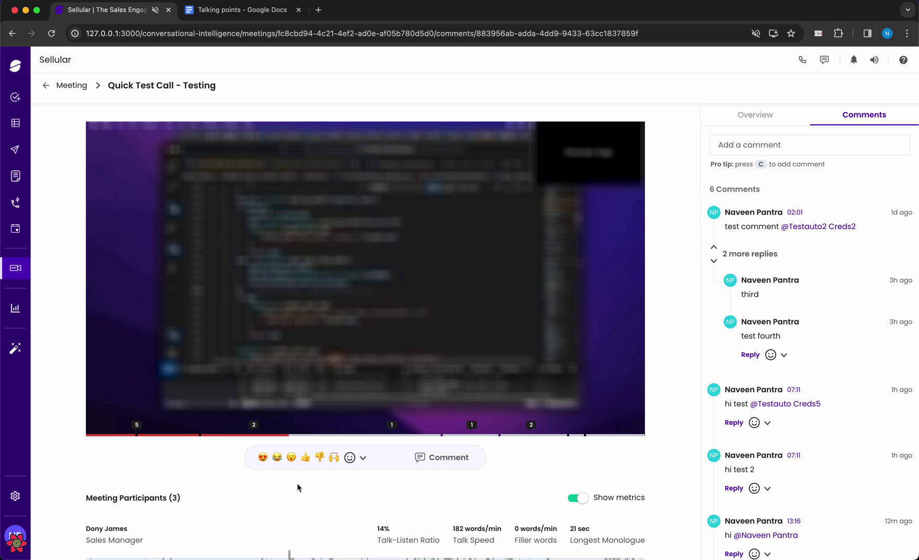
Step: Seek to about 11:02, then jump to the 13:16 comment from its timeline marker
{"action": "mouse_move", "coordinate": [302, 365]}
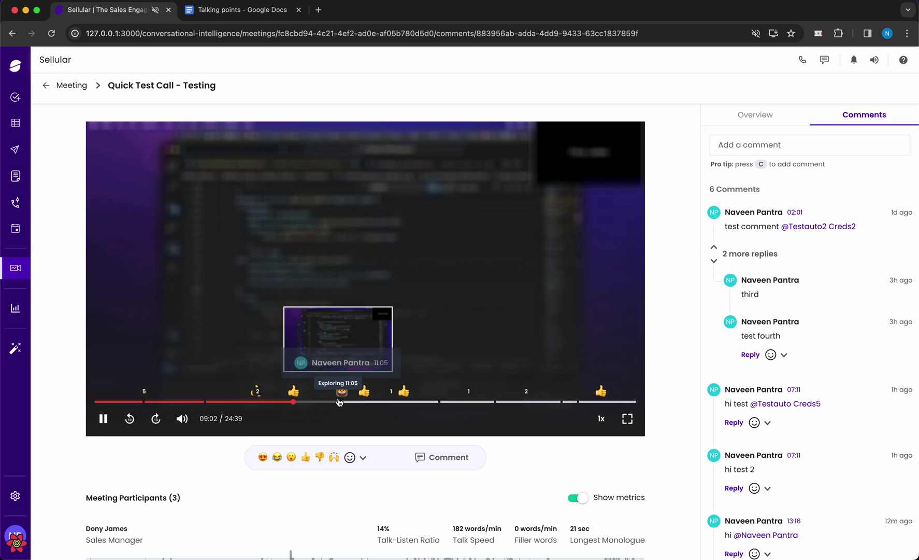
{"action": "mouse_move", "coordinate": [345, 392]}
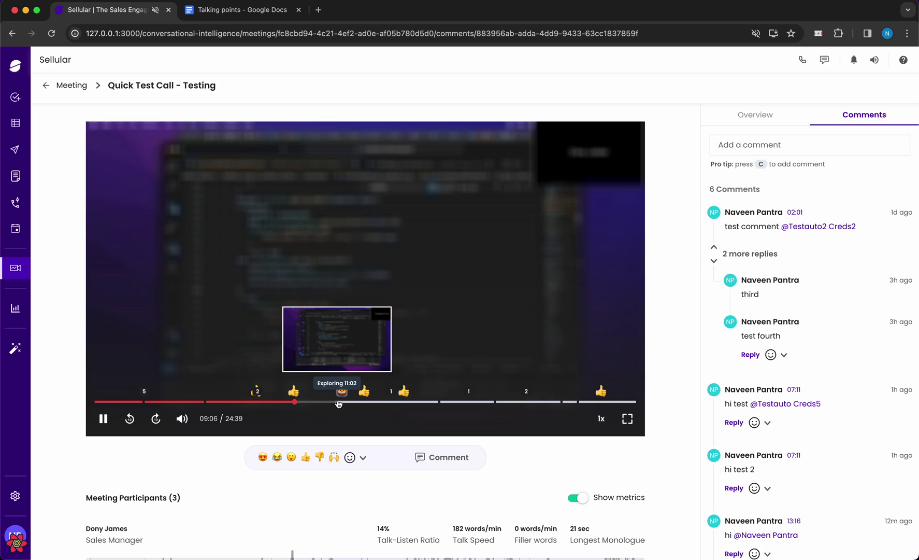
{"action": "left_click", "coordinate": [338, 402]}
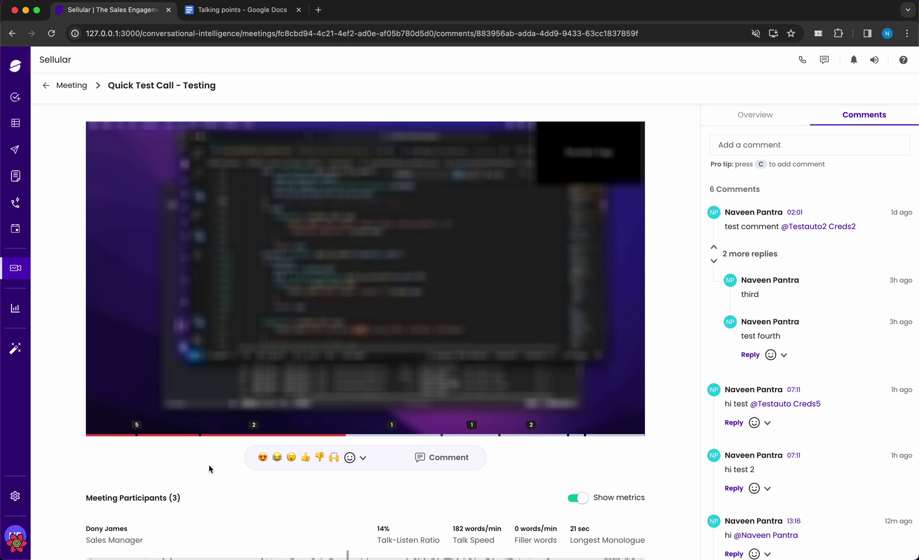
{"action": "mouse_move", "coordinate": [390, 394]}
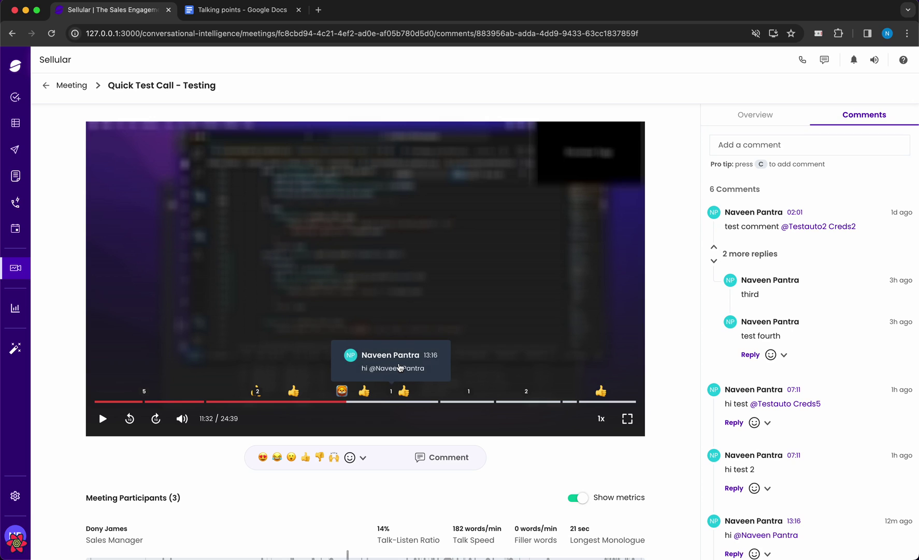
{"action": "left_click", "coordinate": [400, 367]}
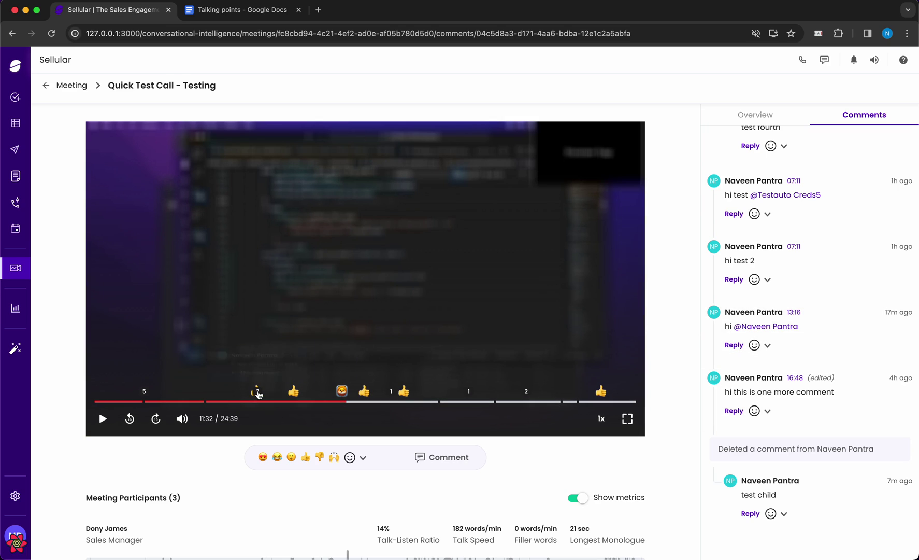
Step: Jump to the 07:11 and 16:48 comments from their markers, then play the recording full screen
{"action": "mouse_move", "coordinate": [256, 391]}
{"action": "left_click", "coordinate": [262, 355]}
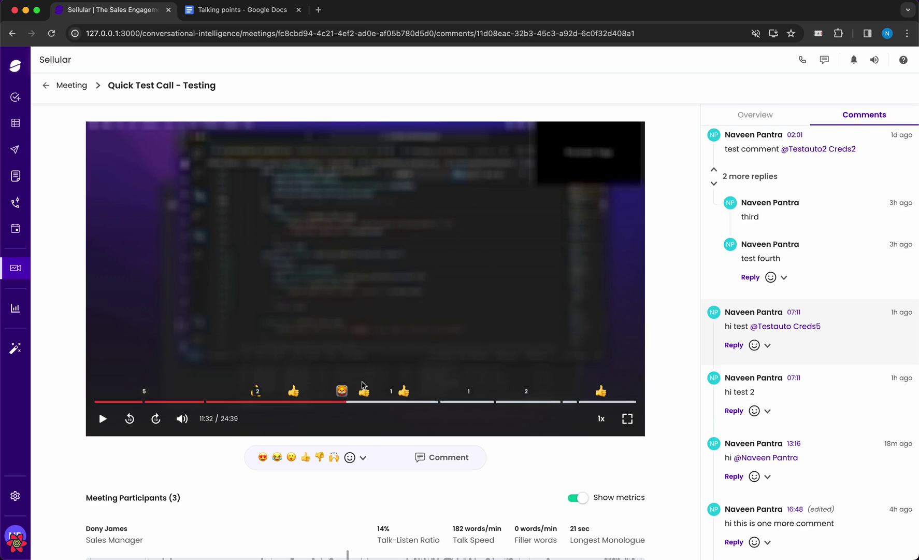
{"action": "mouse_move", "coordinate": [469, 395]}
{"action": "left_click", "coordinate": [478, 364]}
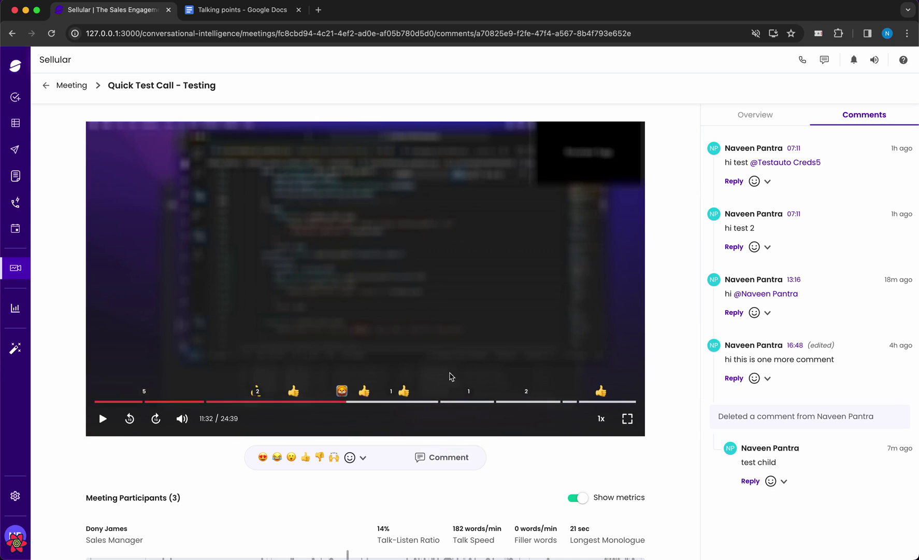
{"action": "mouse_move", "coordinate": [627, 418]}
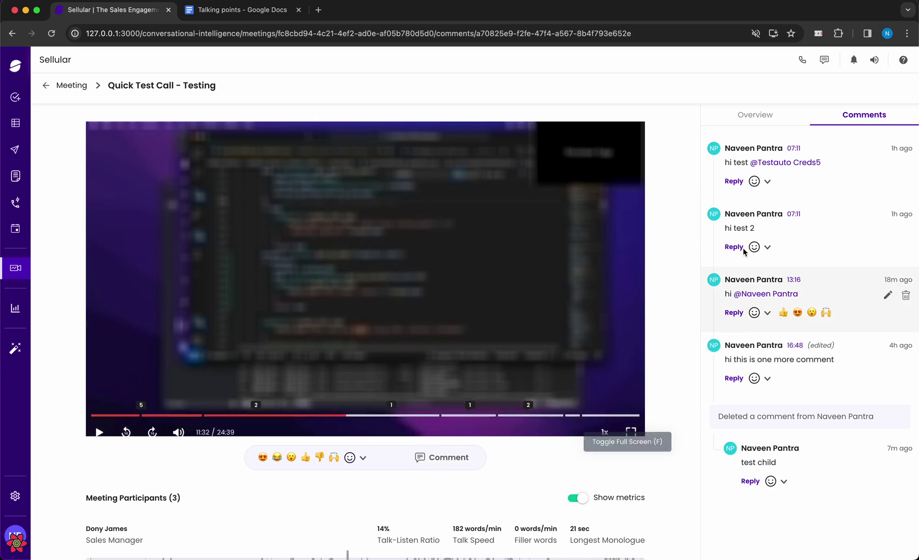
{"action": "left_click", "coordinate": [631, 432]}
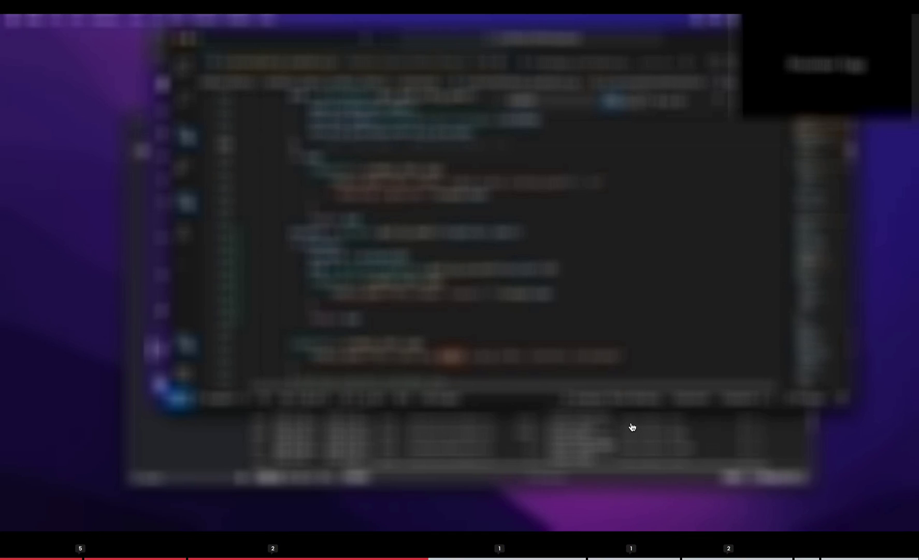
Step: Browse the full-screen list of all 6 comments, then close it
{"action": "mouse_move", "coordinate": [399, 472]}
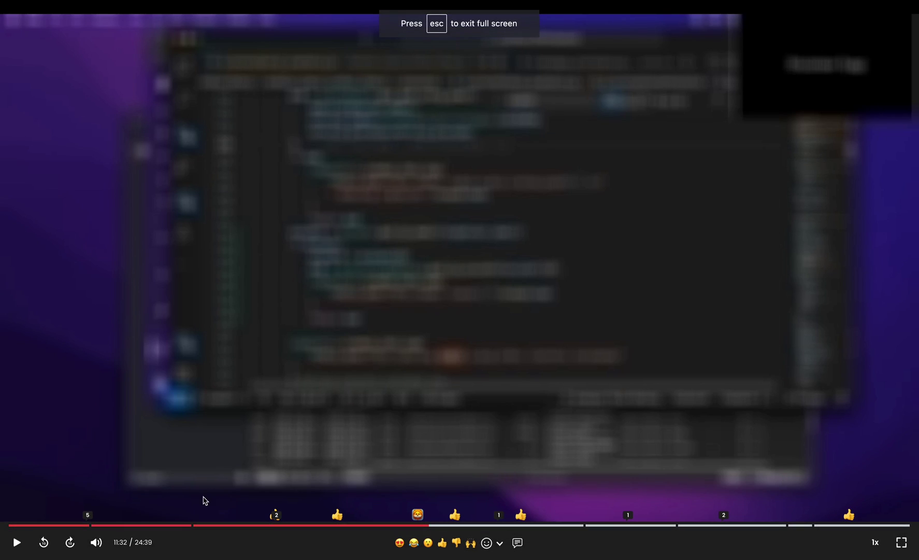
{"action": "mouse_move", "coordinate": [89, 516]}
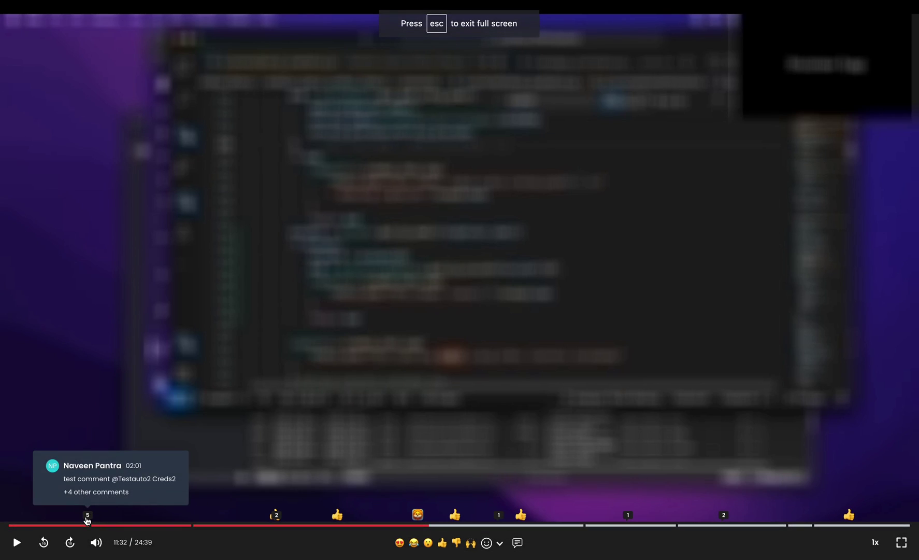
{"action": "left_click", "coordinate": [95, 491]}
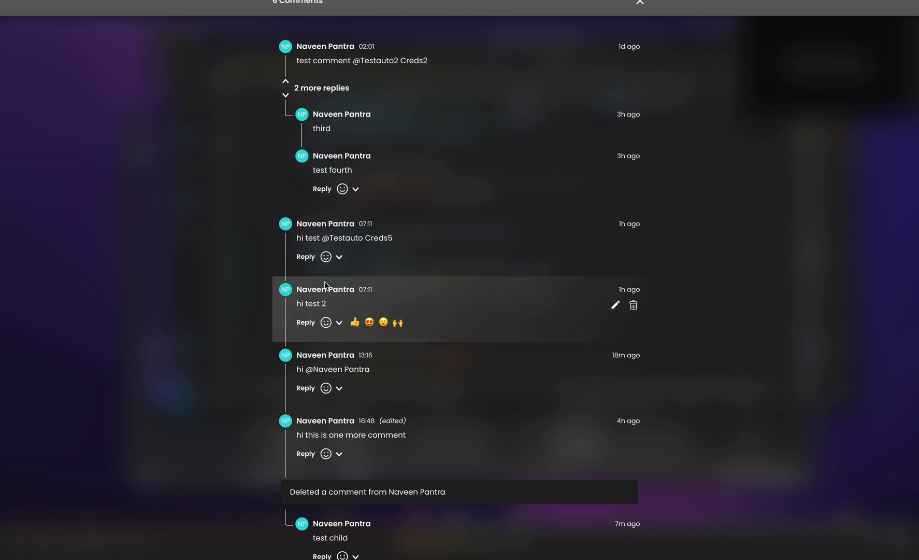
{"action": "scroll", "coordinate": [351, 288], "scroll_direction": "down", "scroll_amount": 2}
{"action": "scroll", "coordinate": [351, 288], "scroll_direction": "up", "scroll_amount": 2}
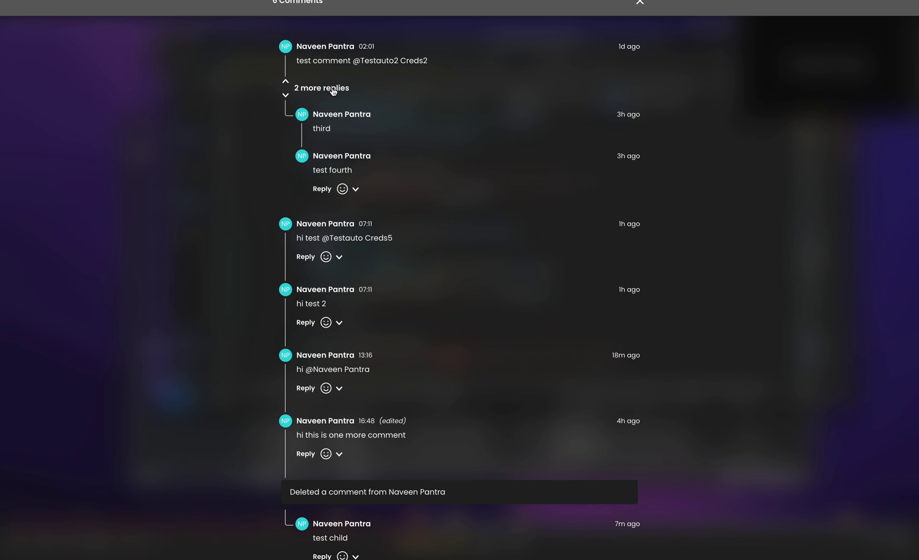
{"action": "left_click", "coordinate": [640, 3]}
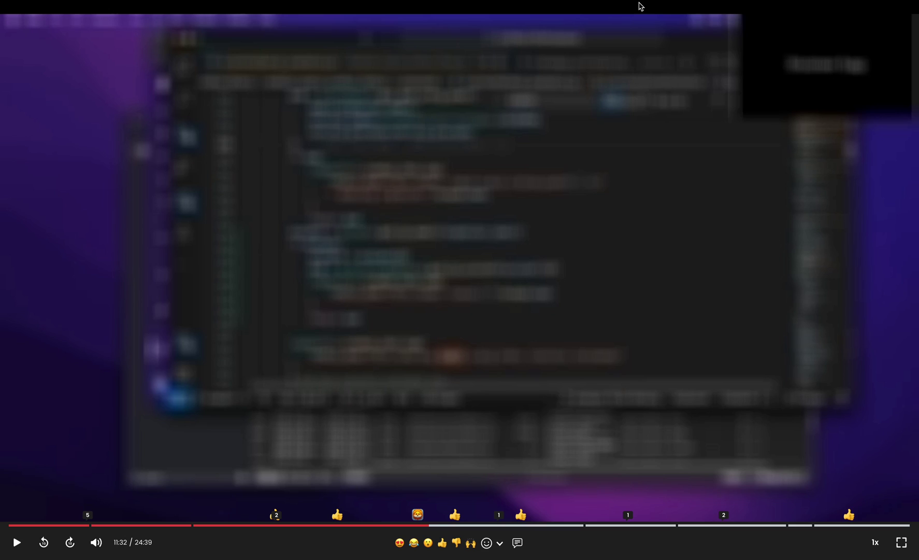
Step: Reopen the comments from a timeline marker, close them, and exit full screen
{"action": "left_click", "coordinate": [498, 514]}
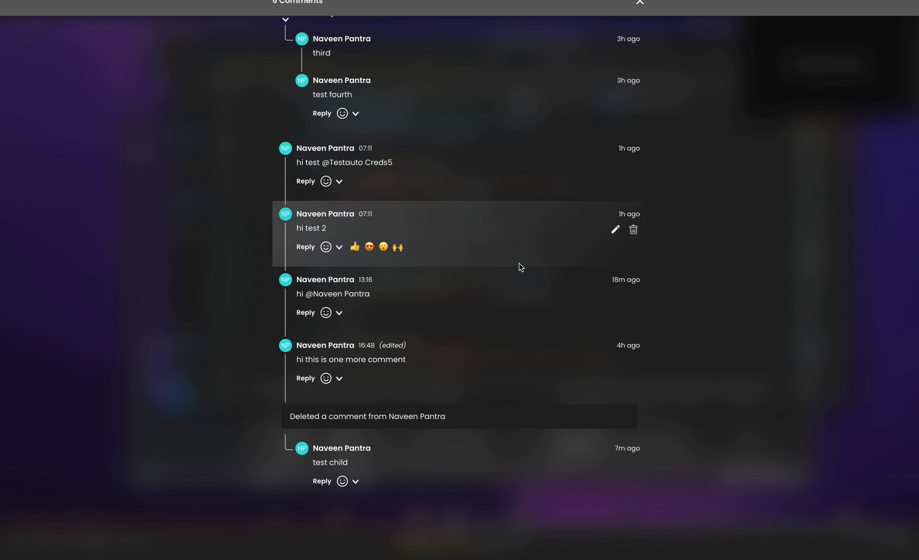
{"action": "left_click", "coordinate": [642, 7]}
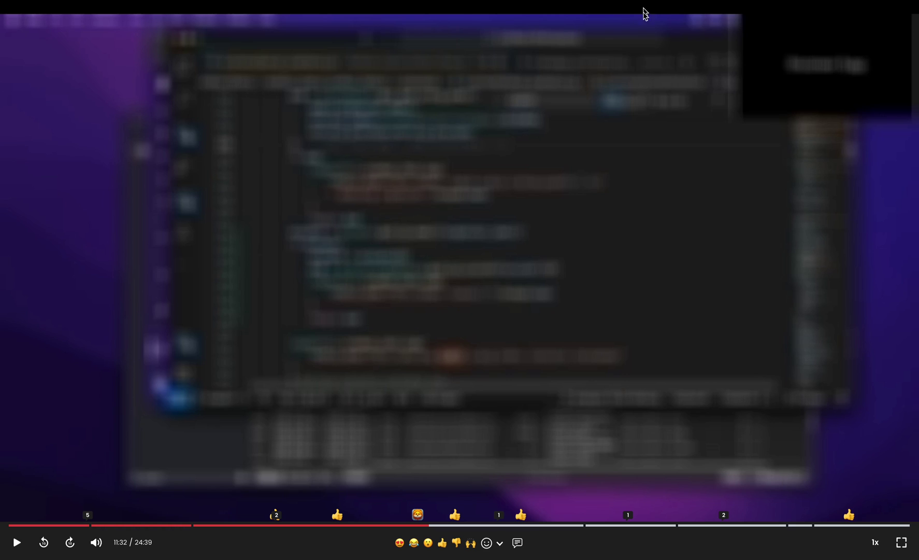
{"action": "left_click", "coordinate": [905, 548]}
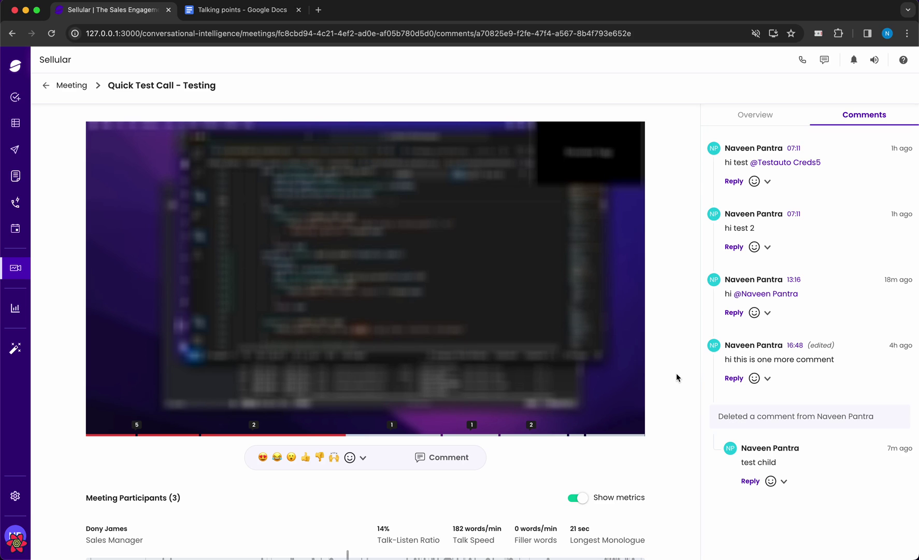
Step: Scroll the meeting page down and back up, then switch the side panel to Overview
{"action": "scroll", "coordinate": [668, 331], "scroll_direction": "down", "scroll_amount": 5}
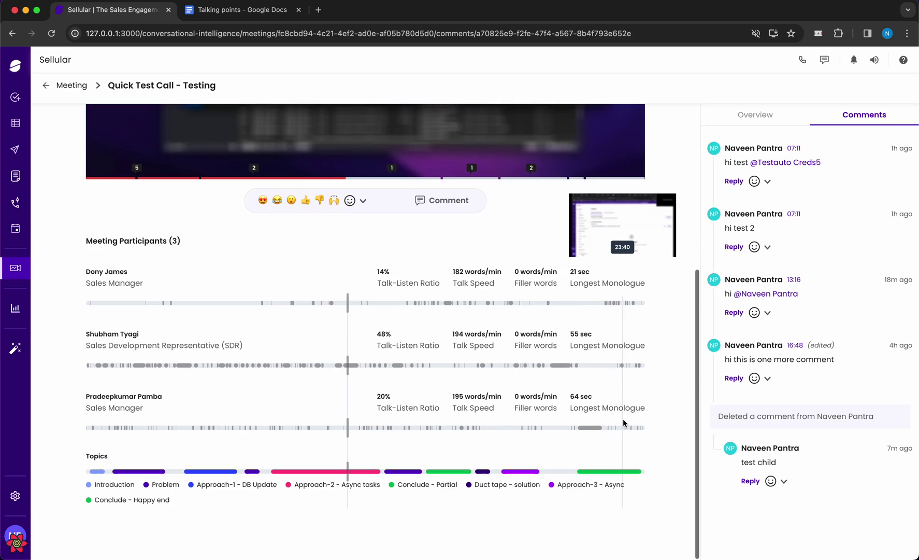
{"action": "scroll", "coordinate": [674, 331], "scroll_direction": "up", "scroll_amount": 5}
{"action": "scroll", "coordinate": [766, 212], "scroll_direction": "up", "scroll_amount": 5}
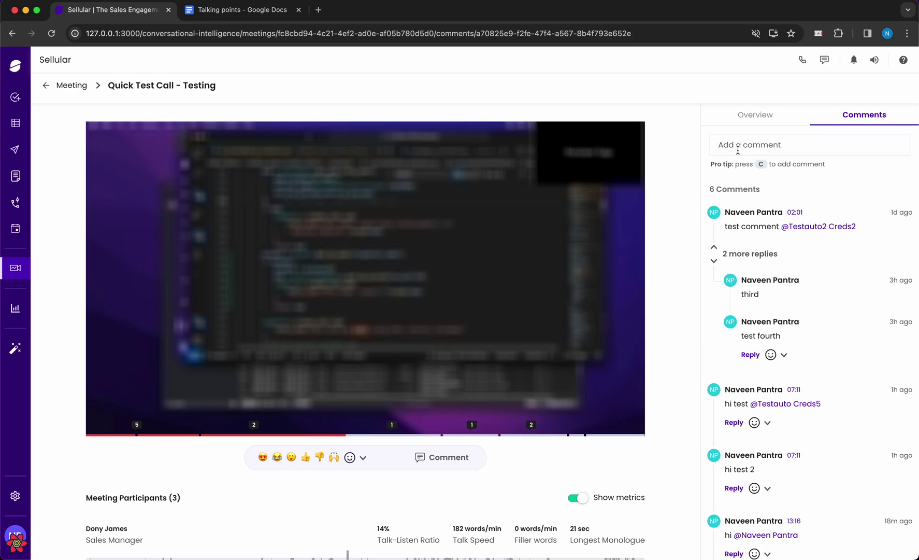
{"action": "left_click", "coordinate": [759, 123]}
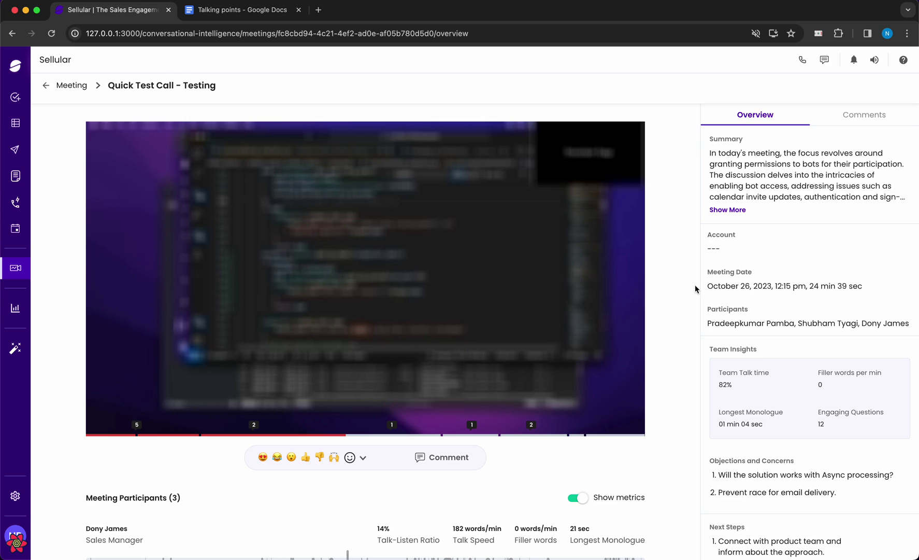
Step: Highlight the summary's opening lines, then expand and collapse the full meeting summary
{"action": "scroll", "coordinate": [656, 415], "scroll_direction": "down", "scroll_amount": 5}
{"action": "scroll", "coordinate": [652, 423], "scroll_direction": "up", "scroll_amount": 5}
{"action": "left_click_drag", "start_coordinate": [710, 151], "coordinate": [830, 174]}
{"action": "left_click", "coordinate": [824, 191]}
{"action": "left_click", "coordinate": [727, 211]}
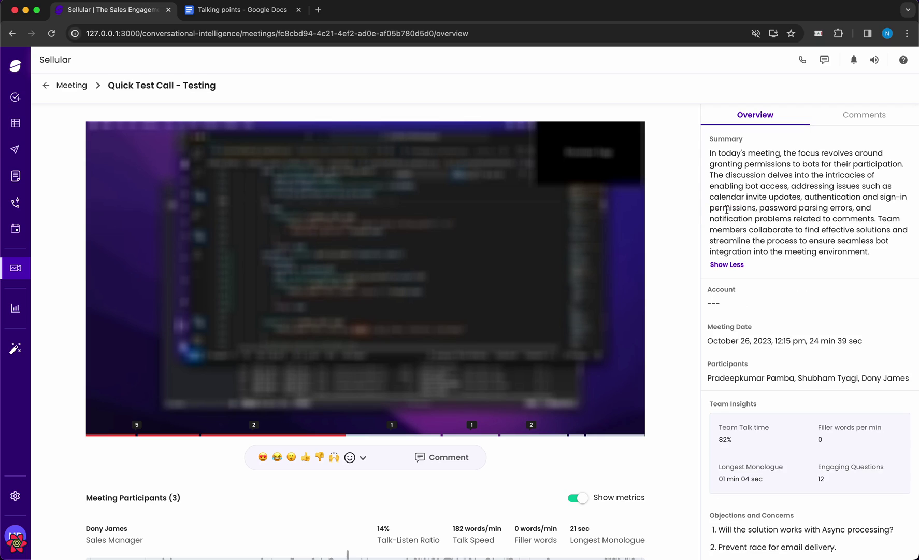
{"action": "left_click", "coordinate": [730, 264]}
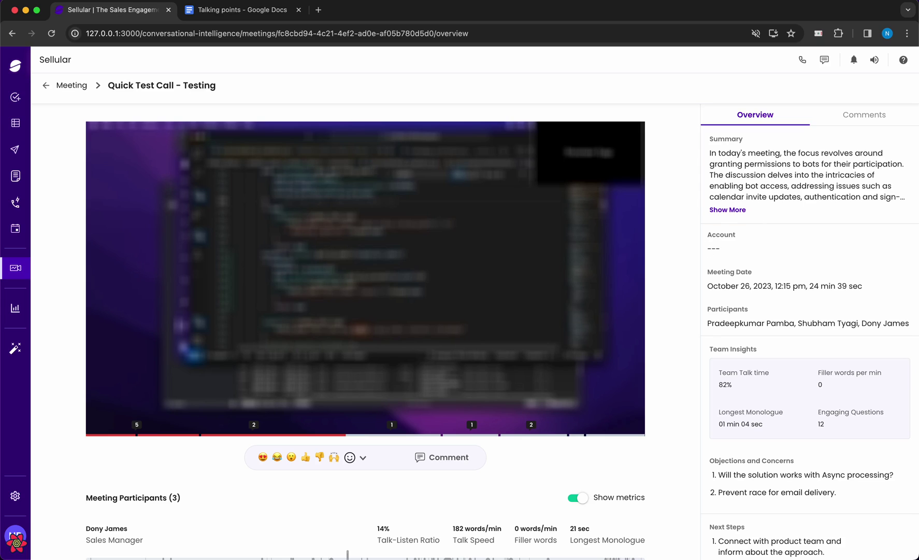
Step: Scroll down and highlight the Objections and Concerns list in the overview
{"action": "scroll", "coordinate": [726, 309], "scroll_direction": "down", "scroll_amount": 2}
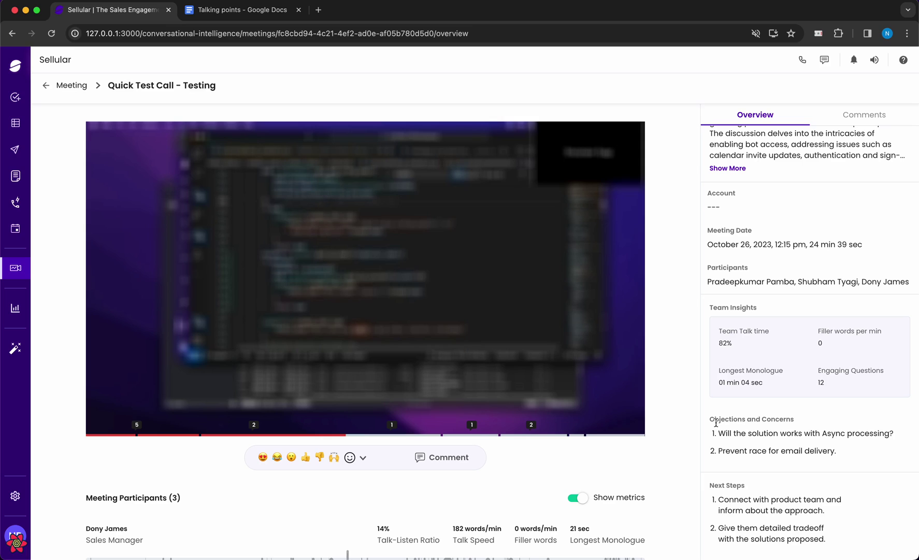
{"action": "left_click_drag", "start_coordinate": [714, 423], "coordinate": [793, 452]}
{"action": "left_click", "coordinate": [793, 495]}
{"action": "scroll", "coordinate": [766, 329], "scroll_direction": "up", "scroll_amount": 2}
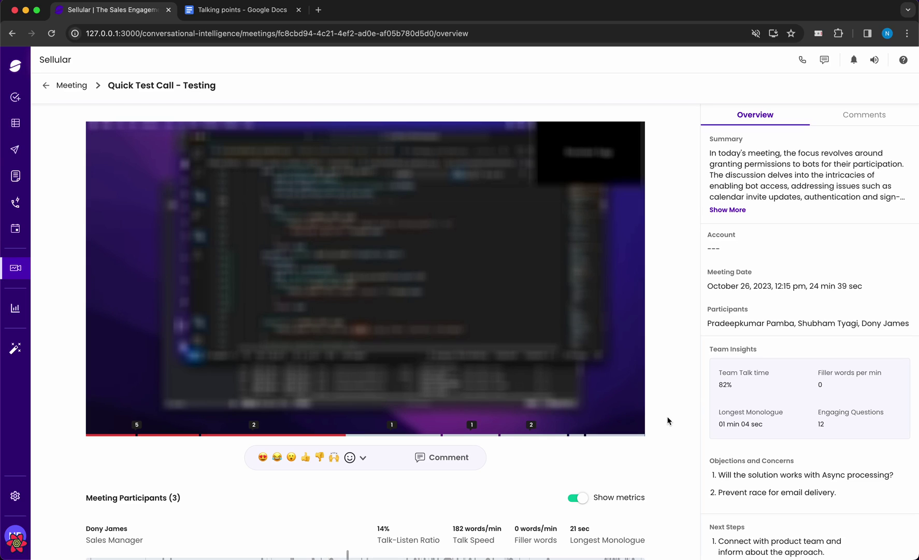
Step: Load the video-player GitHub repository in a new browser tab
{"action": "left_click", "coordinate": [318, 10]}
{"action": "type", "text": "give"}
{"action": "key", "text": "BackSpace"}
{"action": "key", "text": "BackSpace"}
{"action": "key", "text": "BackSpace"}
{"action": "key", "text": "BackSpace"}
{"action": "type", "text": "gi"}
{"action": "key", "text": "Right"}
{"action": "type", "text": "/v"}
{"action": "key", "text": "Return"}
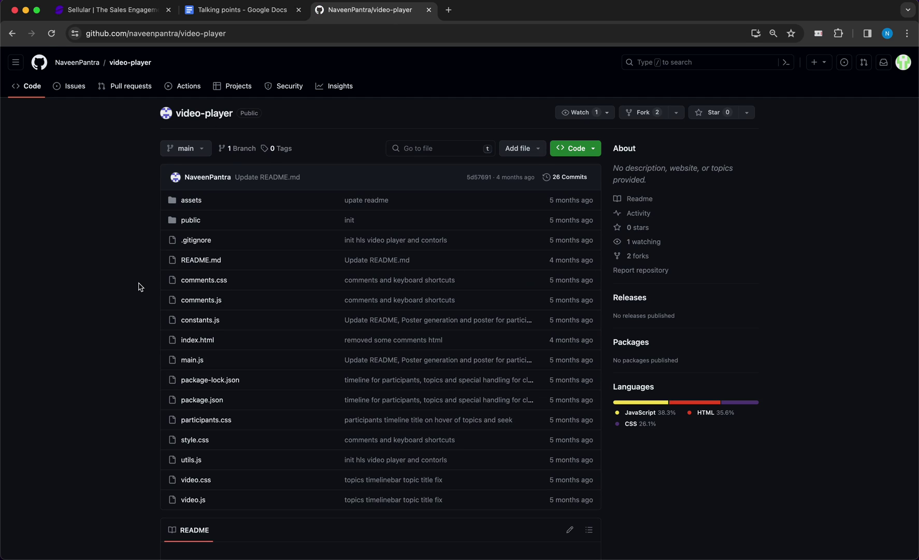
Step: Read through the README's Features and Screenshots sections, then return to the Sellular tab
{"action": "scroll", "coordinate": [139, 286], "scroll_direction": "down", "scroll_amount": 20}
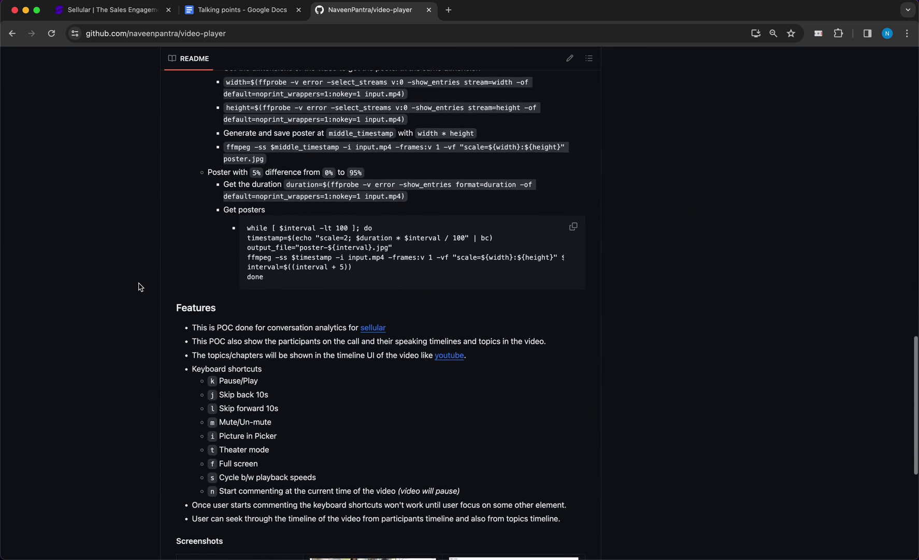
{"action": "scroll", "coordinate": [139, 287], "scroll_direction": "up", "scroll_amount": 20}
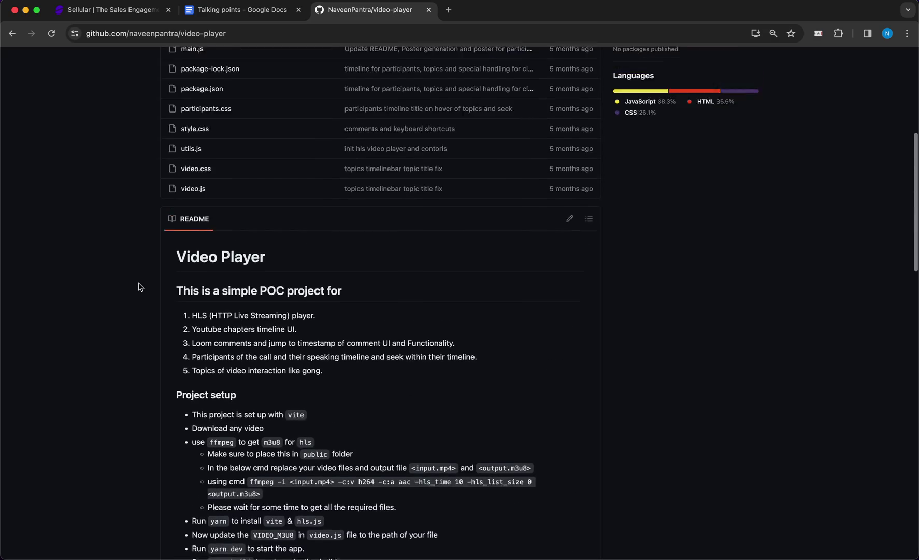
{"action": "scroll", "coordinate": [139, 287], "scroll_direction": "down", "scroll_amount": 15}
{"action": "scroll", "coordinate": [139, 287], "scroll_direction": "up", "scroll_amount": 3}
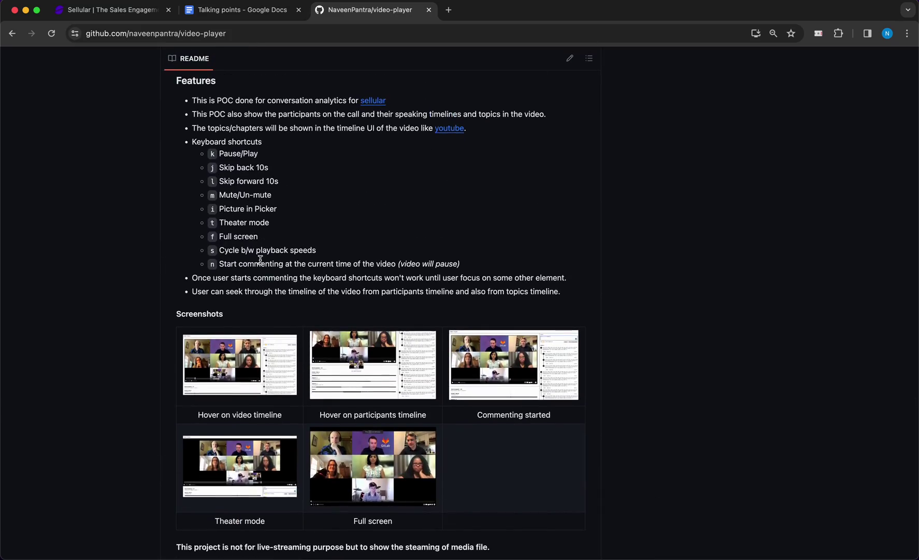
{"action": "scroll", "coordinate": [260, 259], "scroll_direction": "up", "scroll_amount": 12}
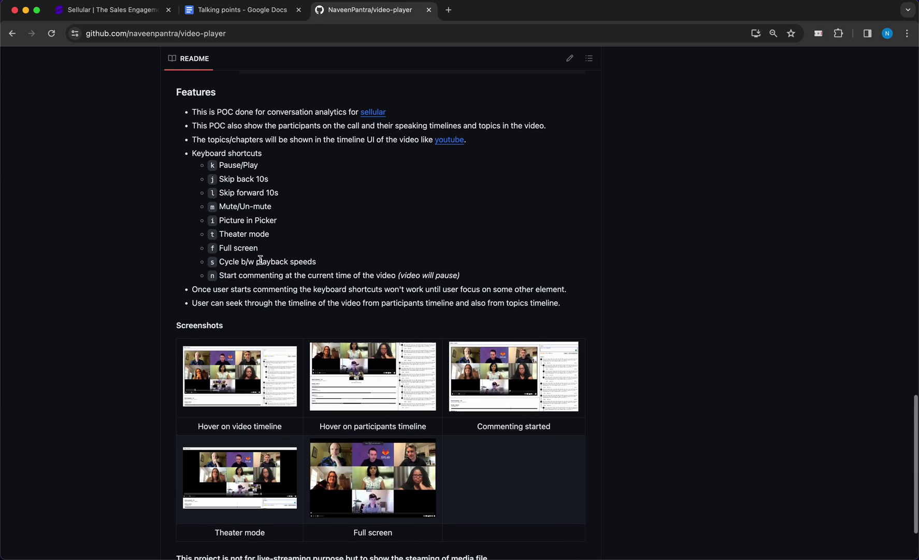
{"action": "scroll", "coordinate": [260, 259], "scroll_direction": "up", "scroll_amount": 3}
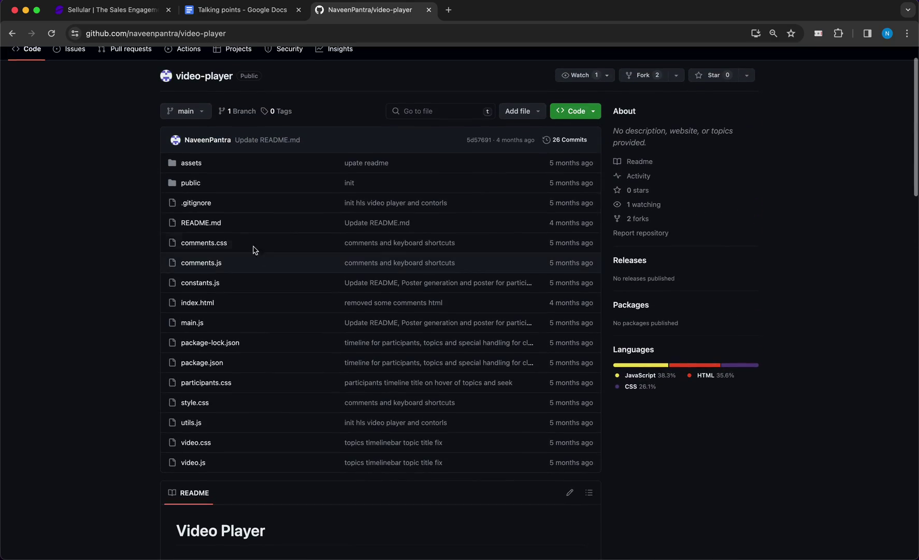
{"action": "left_click", "coordinate": [114, 10]}
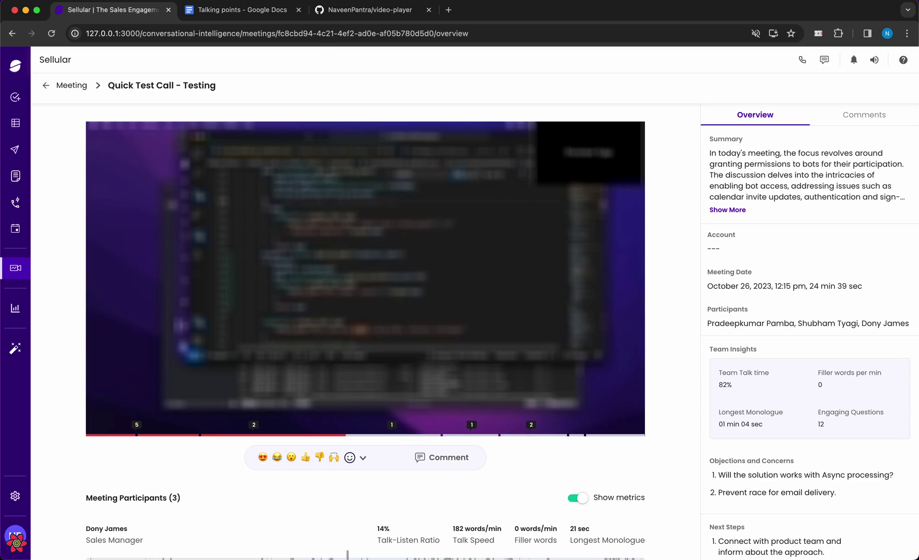